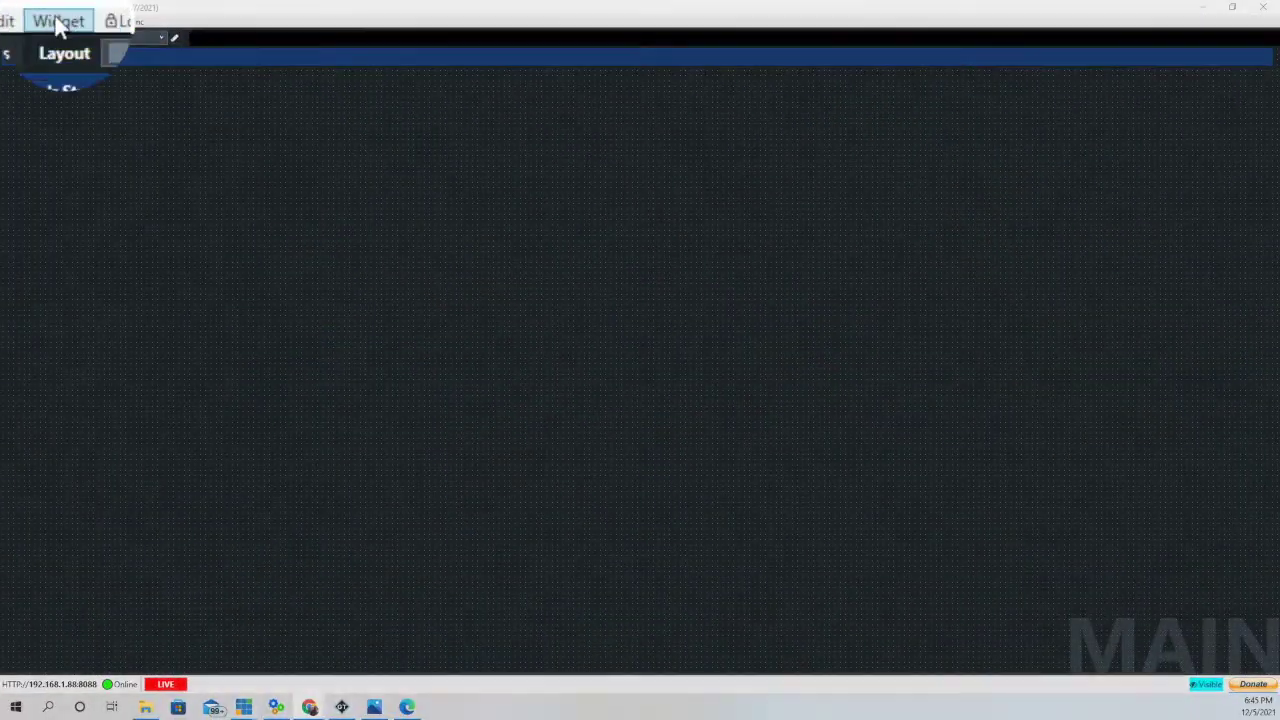
# Step: Open the Widget menu to add a widget to the empty MAIN layout
pyautogui.click(57, 22)
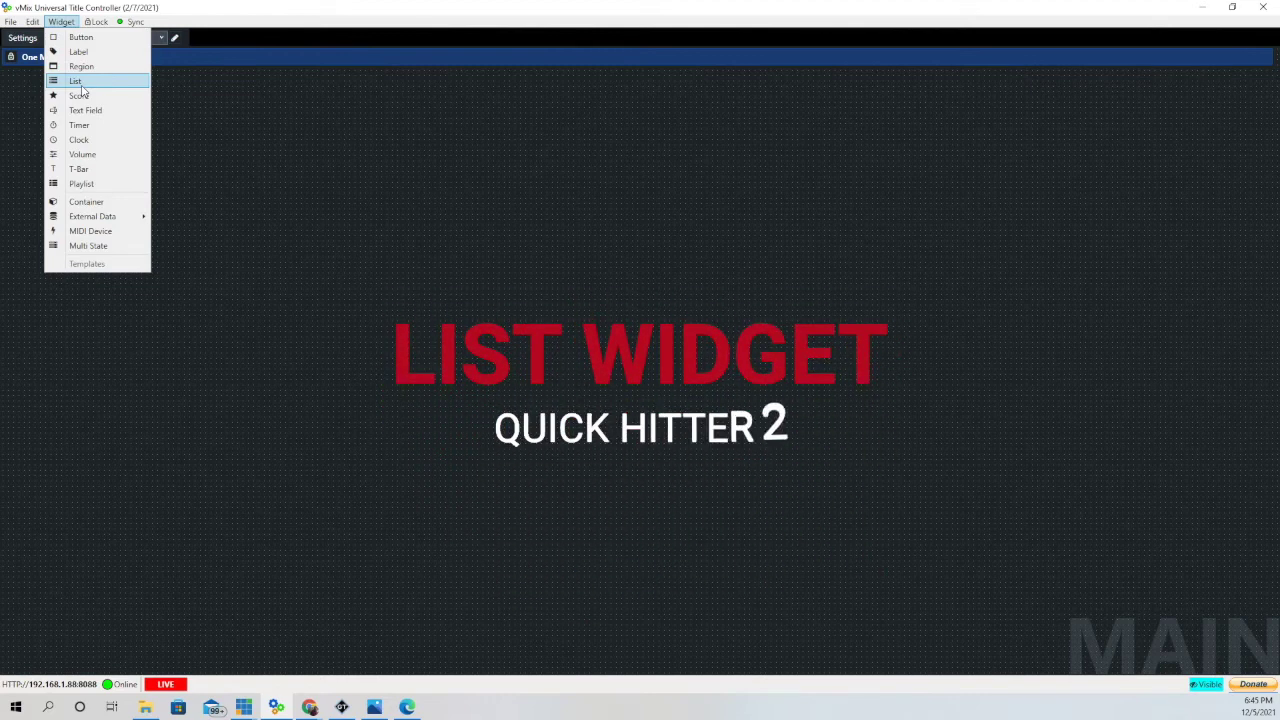
# Step: Place a list widget and map it to Title 5- Sunshine Skew's Headline.Text field
pyautogui.click(83, 82)
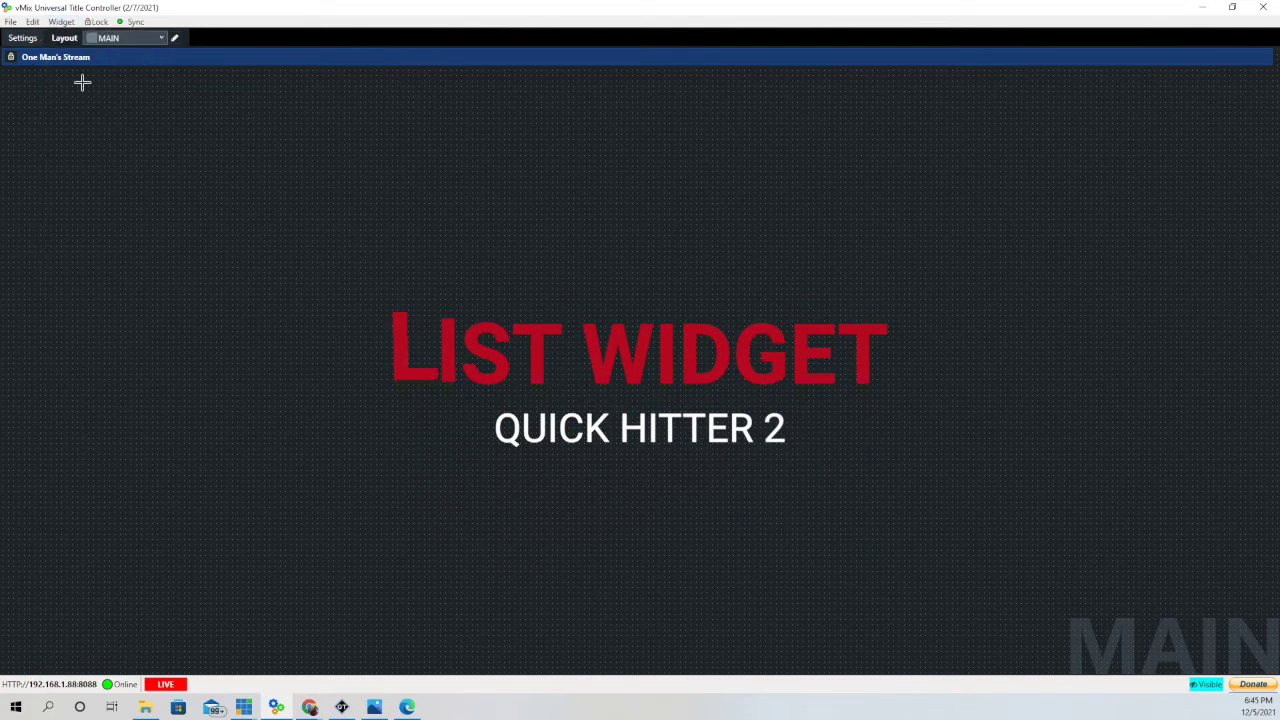
pyautogui.click(79, 108)
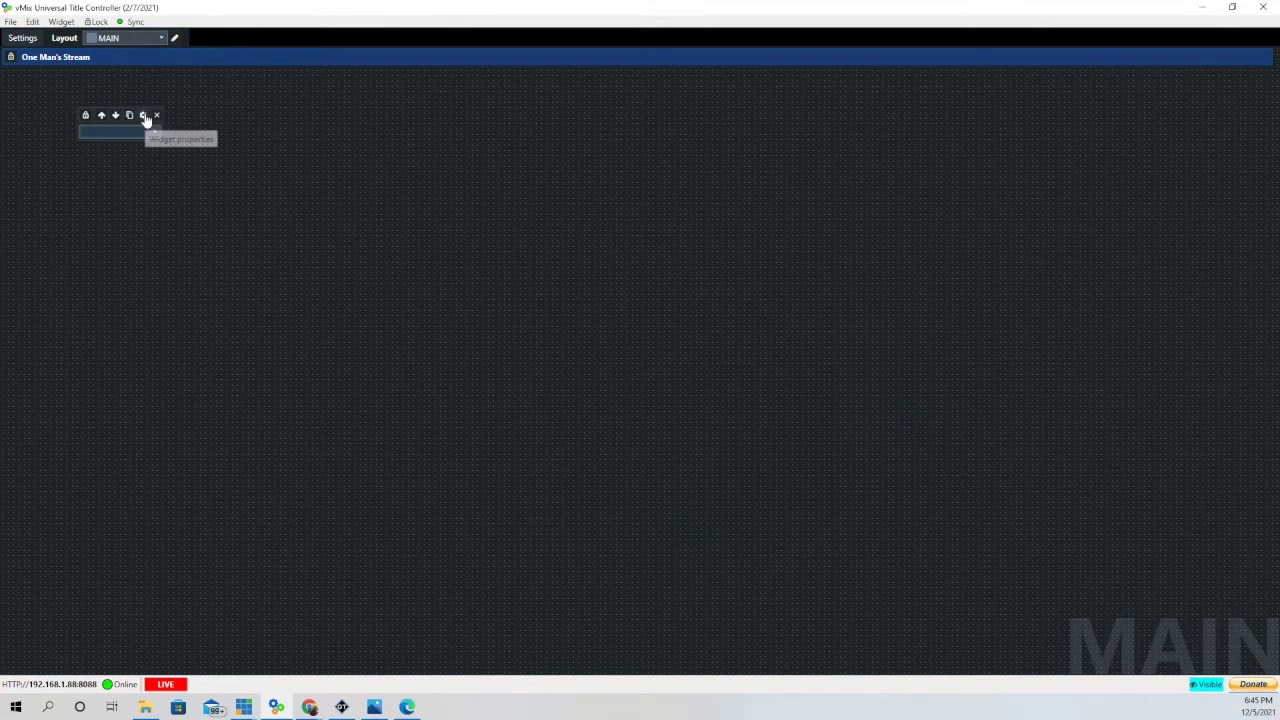
pyautogui.click(148, 119)
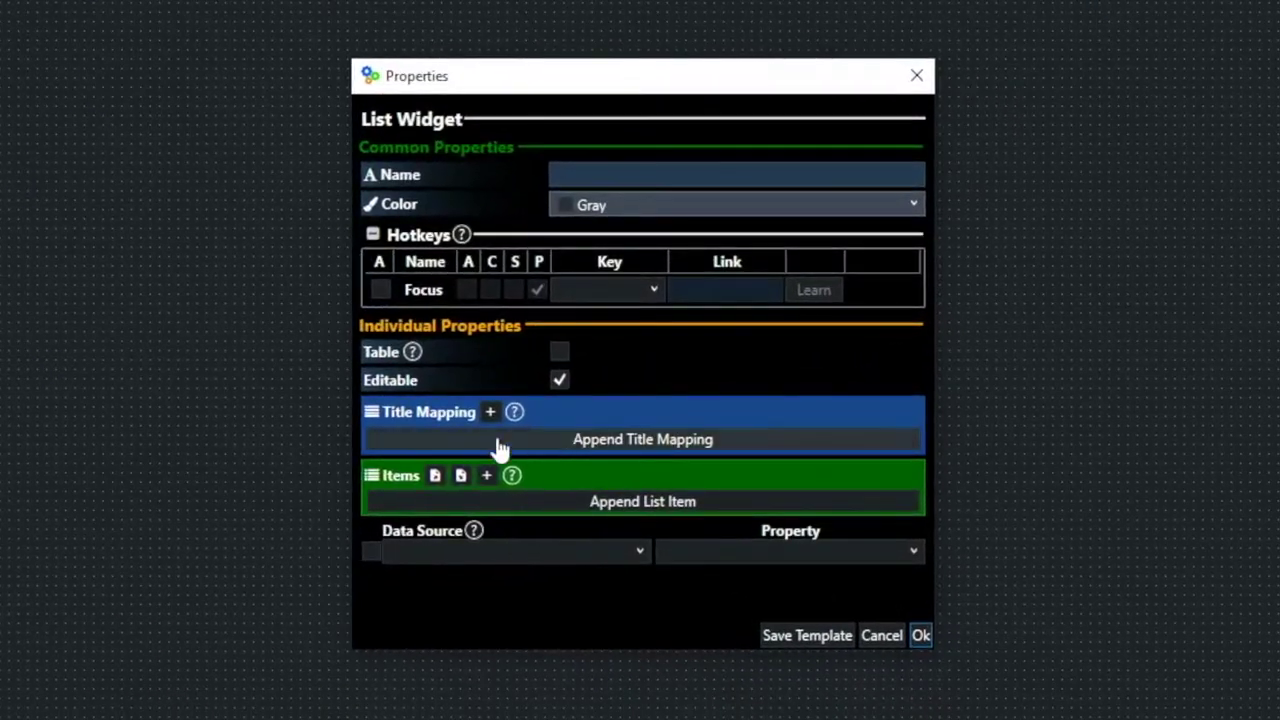
pyautogui.click(491, 414)
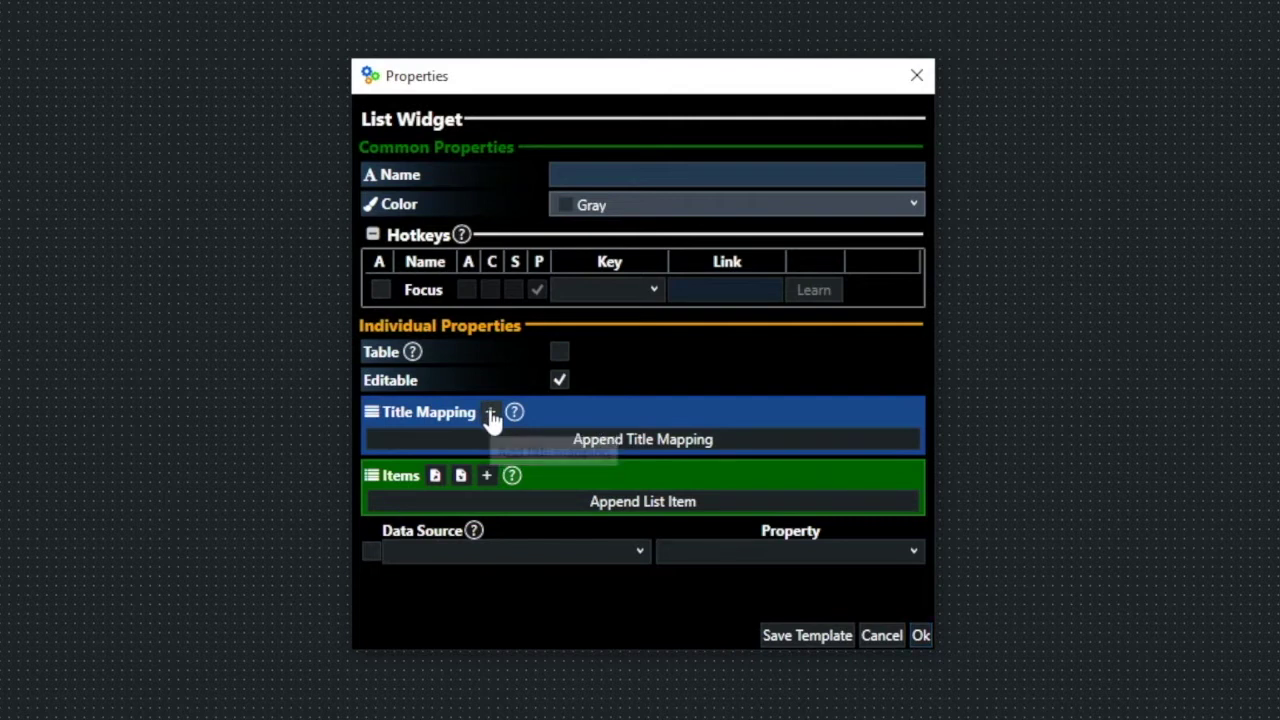
pyautogui.click(615, 440)
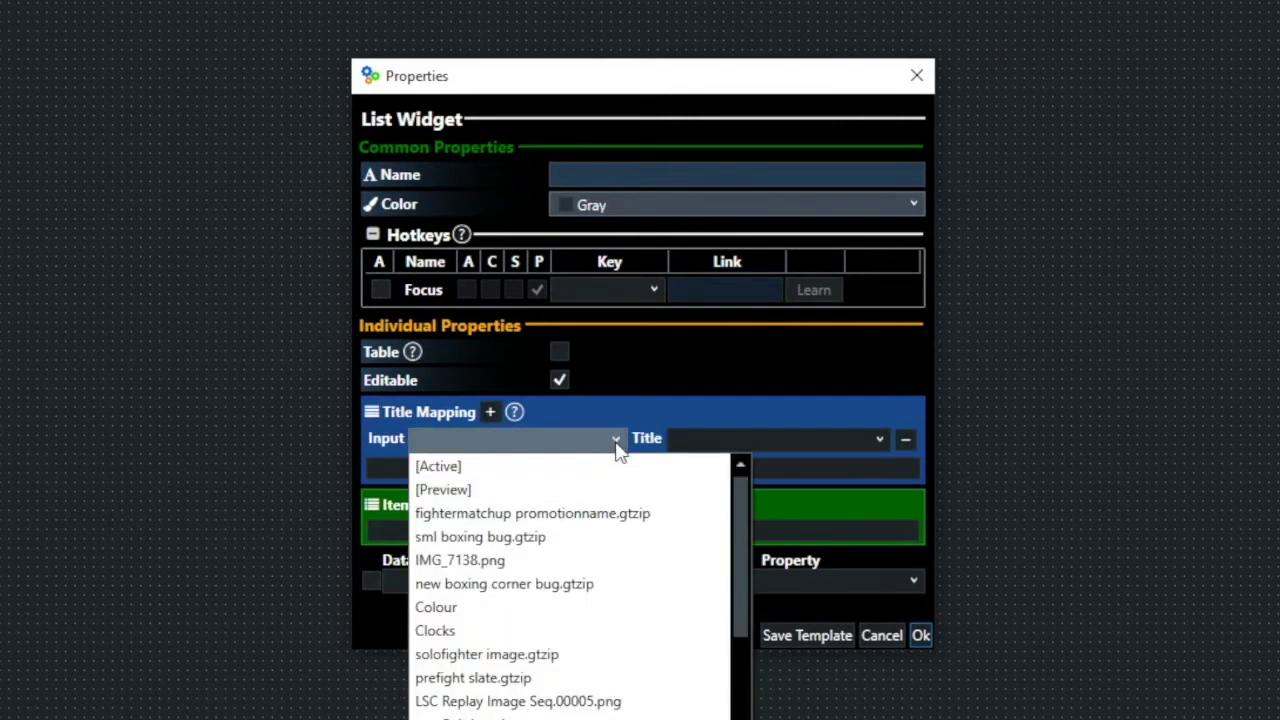
pyautogui.scroll(-2, 610, 622)
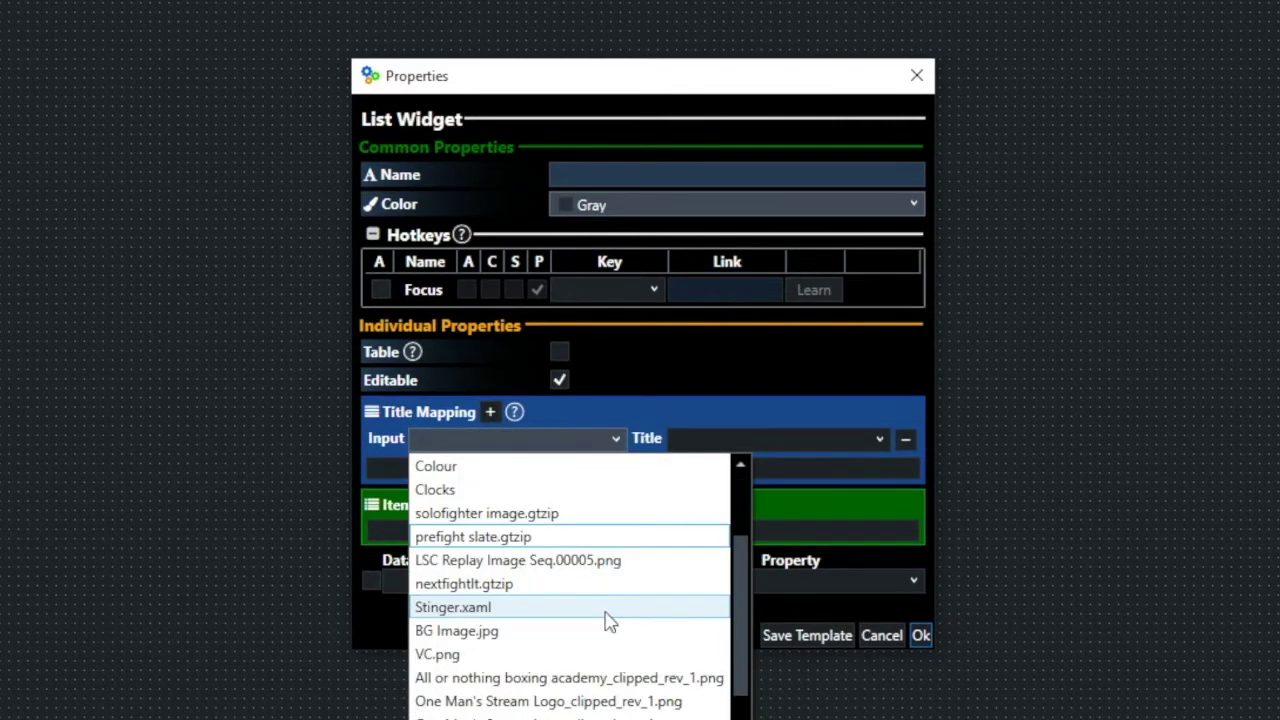
pyautogui.scroll(-1, 609, 622)
pyautogui.scroll(-3, 609, 622)
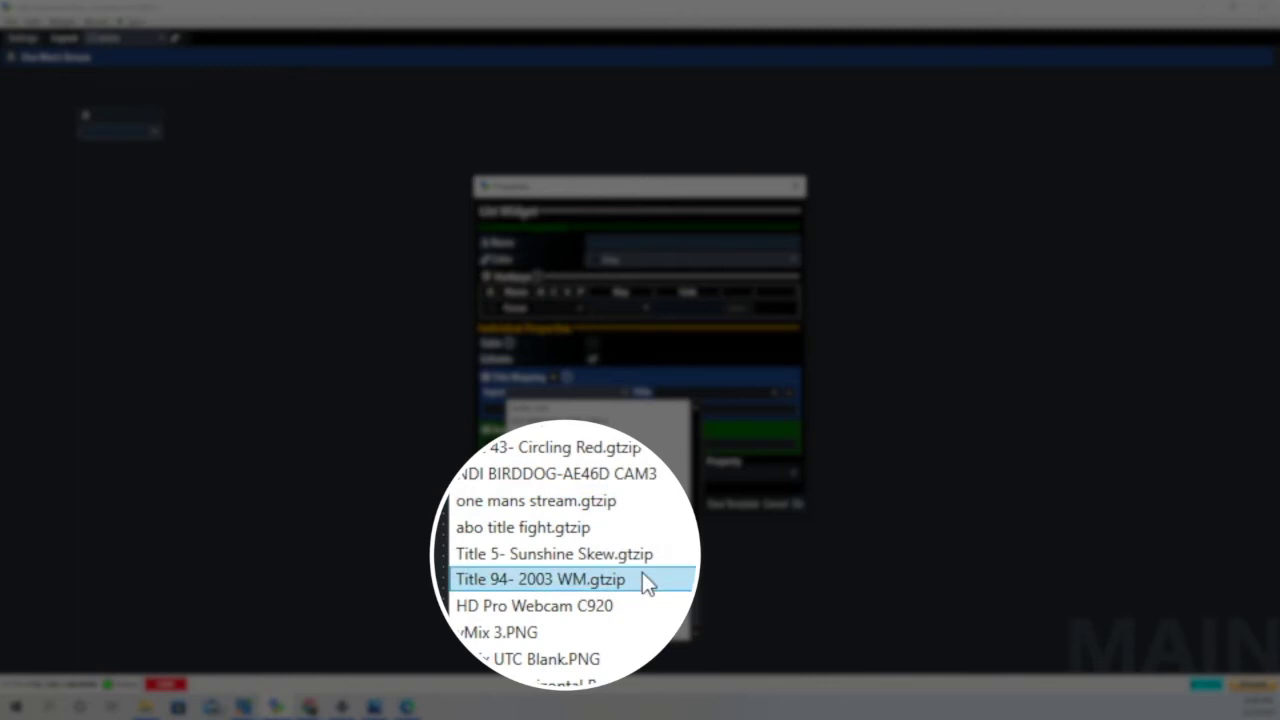
pyautogui.click(608, 554)
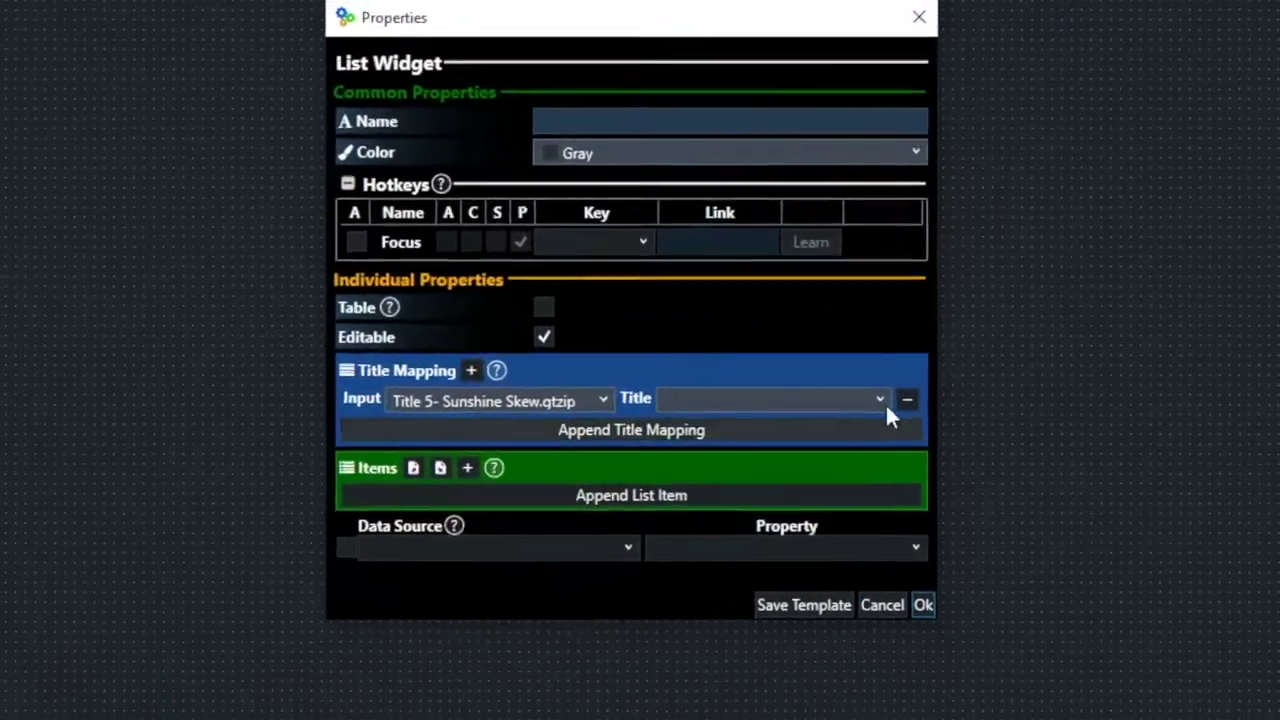
pyautogui.click(810, 395)
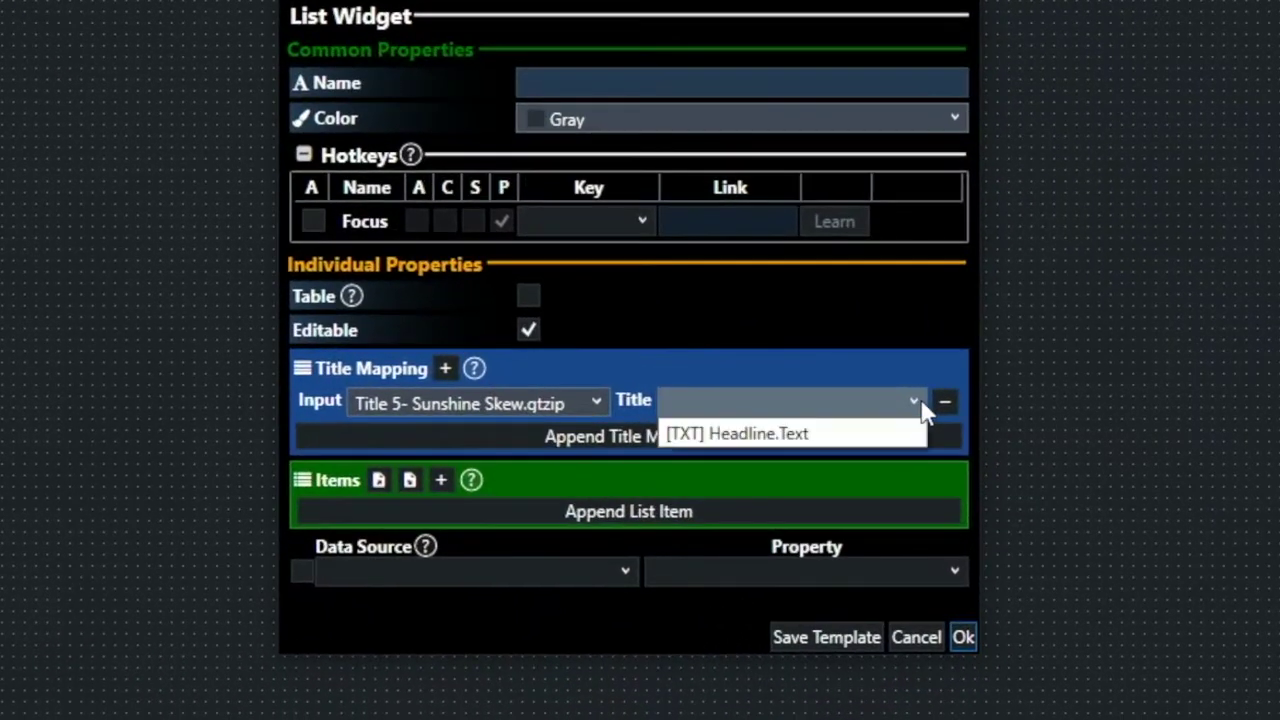
pyautogui.click(820, 440)
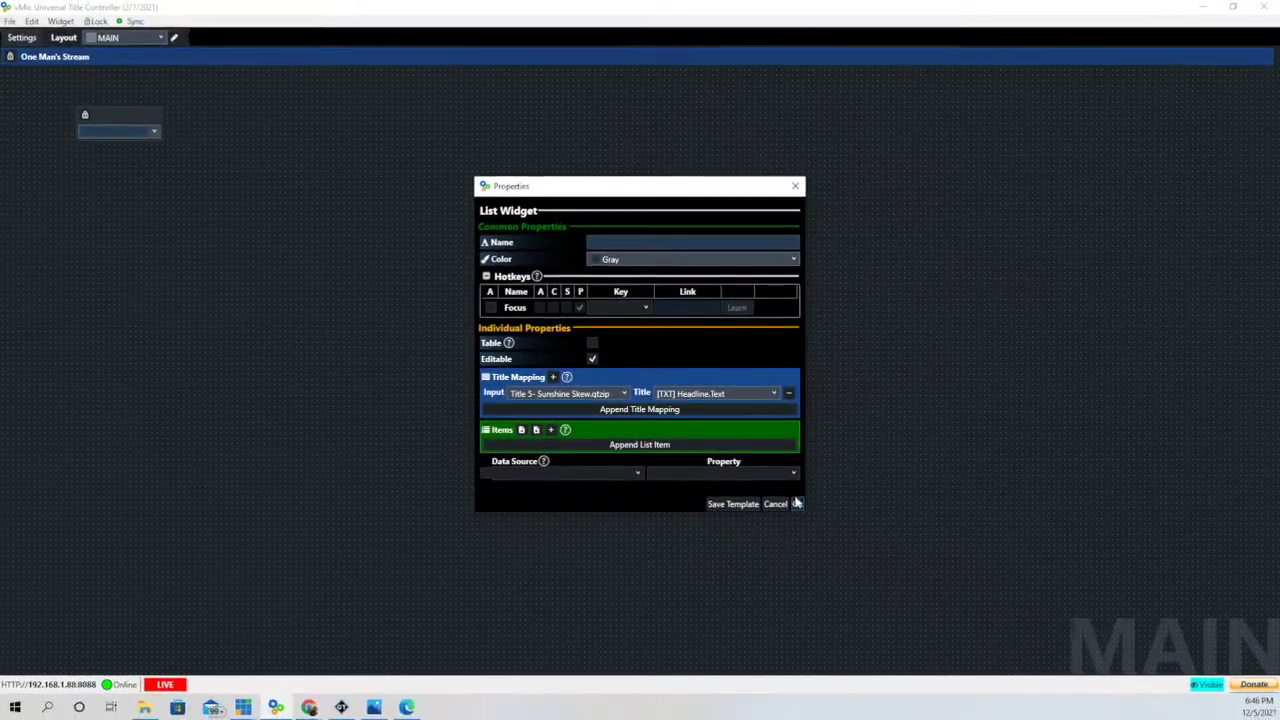
pyautogui.click(834, 533)
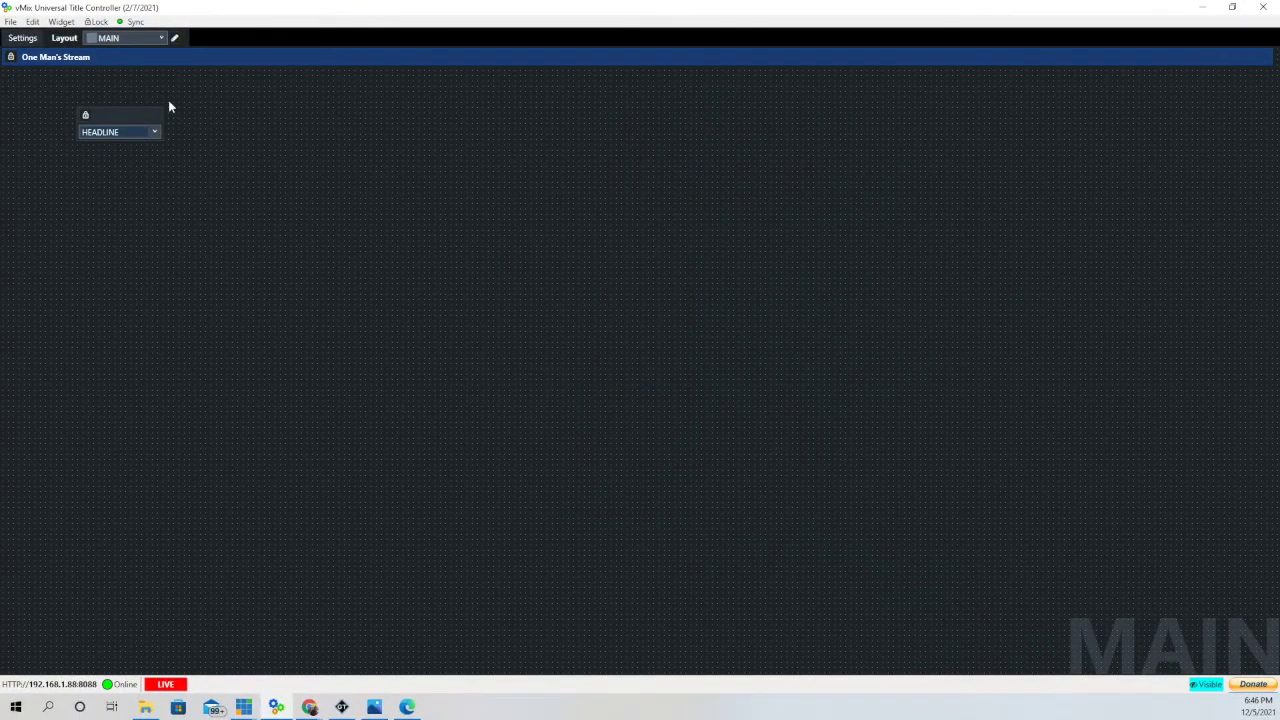
# Step: Widen the HEADLINE list widget and move it to the layout's top-left corner
pyautogui.moveTo(160, 108)
pyautogui.moveTo(166, 113); pyautogui.dragTo(297, 112)
pyautogui.moveTo(146, 113); pyautogui.dragTo(74, 78)
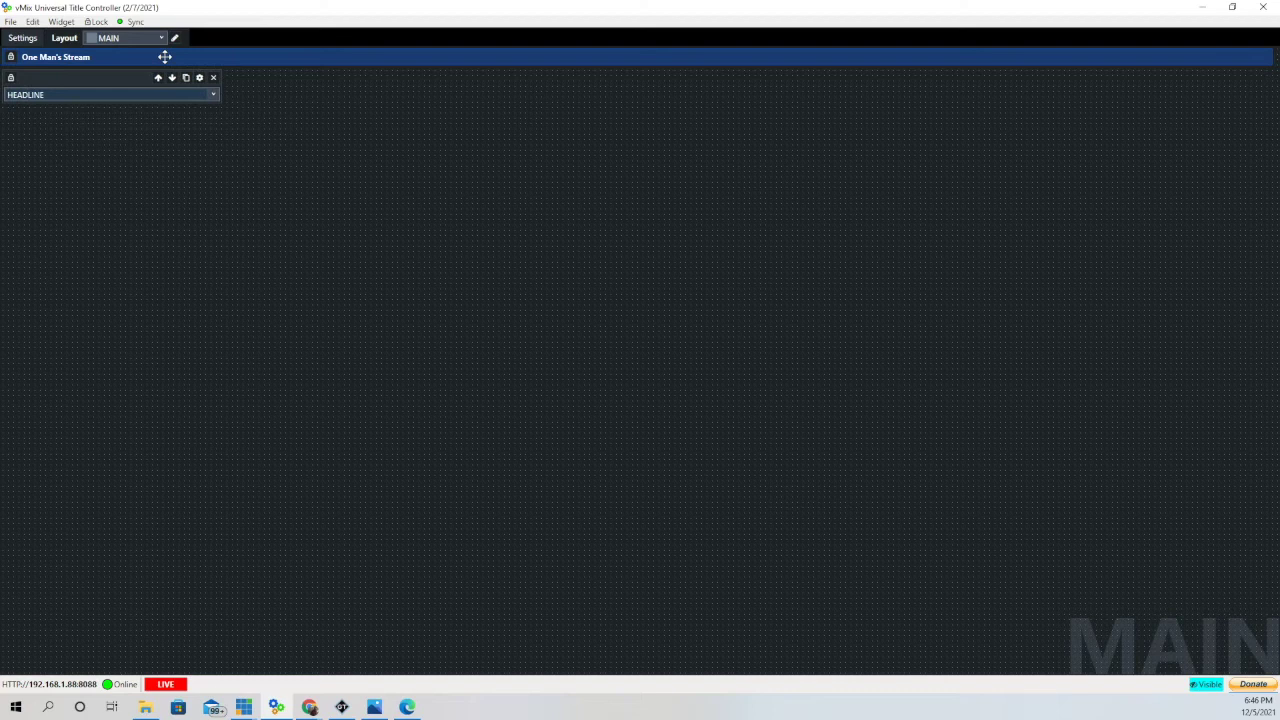
# Step: Add an NDI Monitor widget beside the HEADLINE list and widen it
pyautogui.click(62, 22)
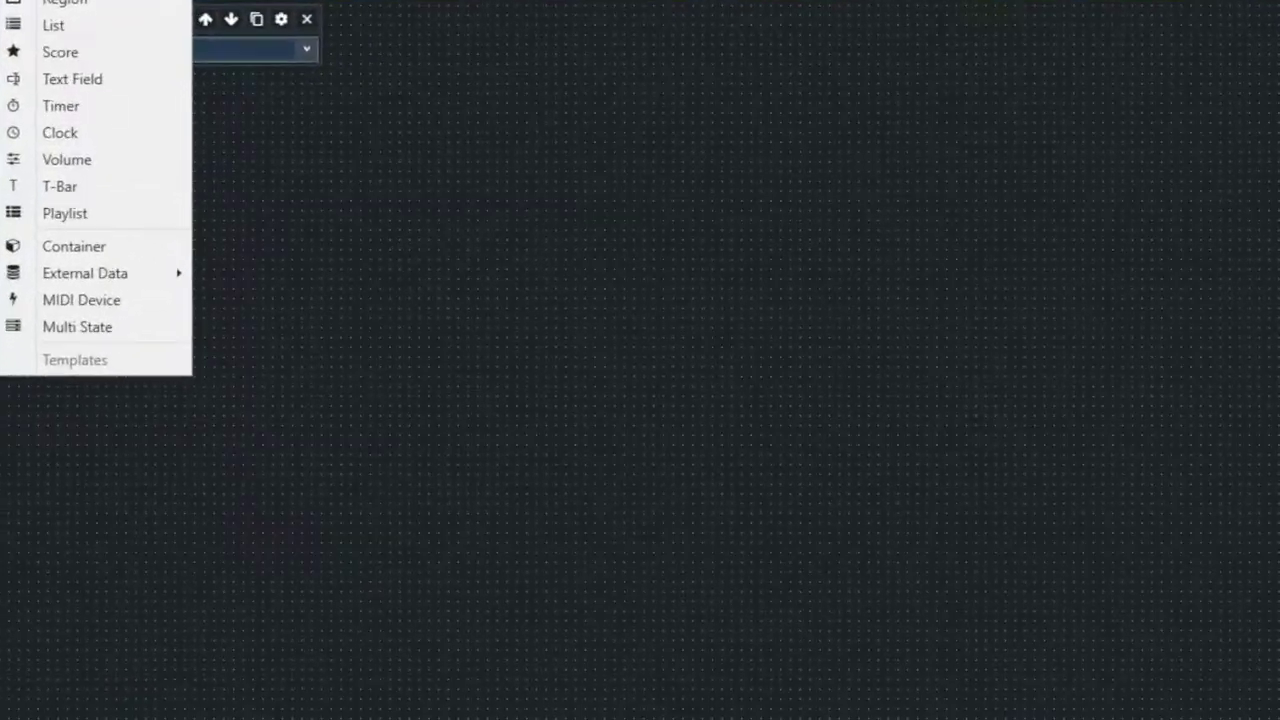
pyautogui.moveTo(38, 320)
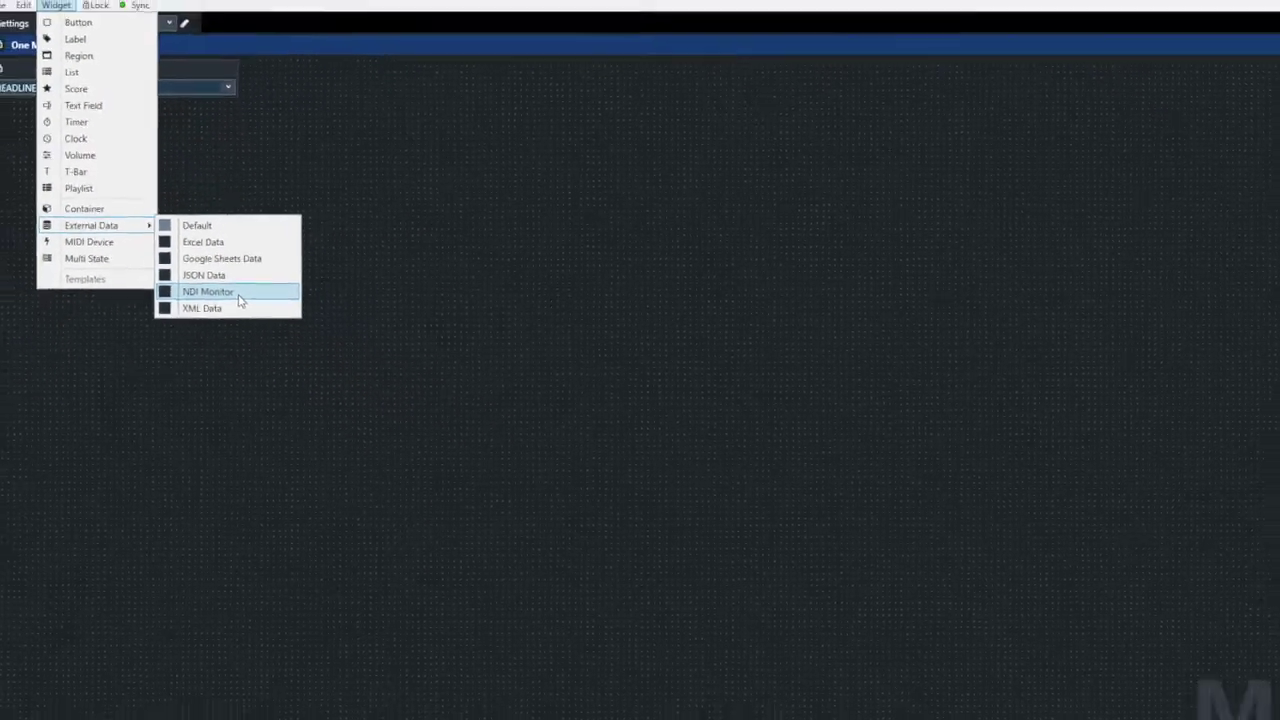
pyautogui.click(389, 458)
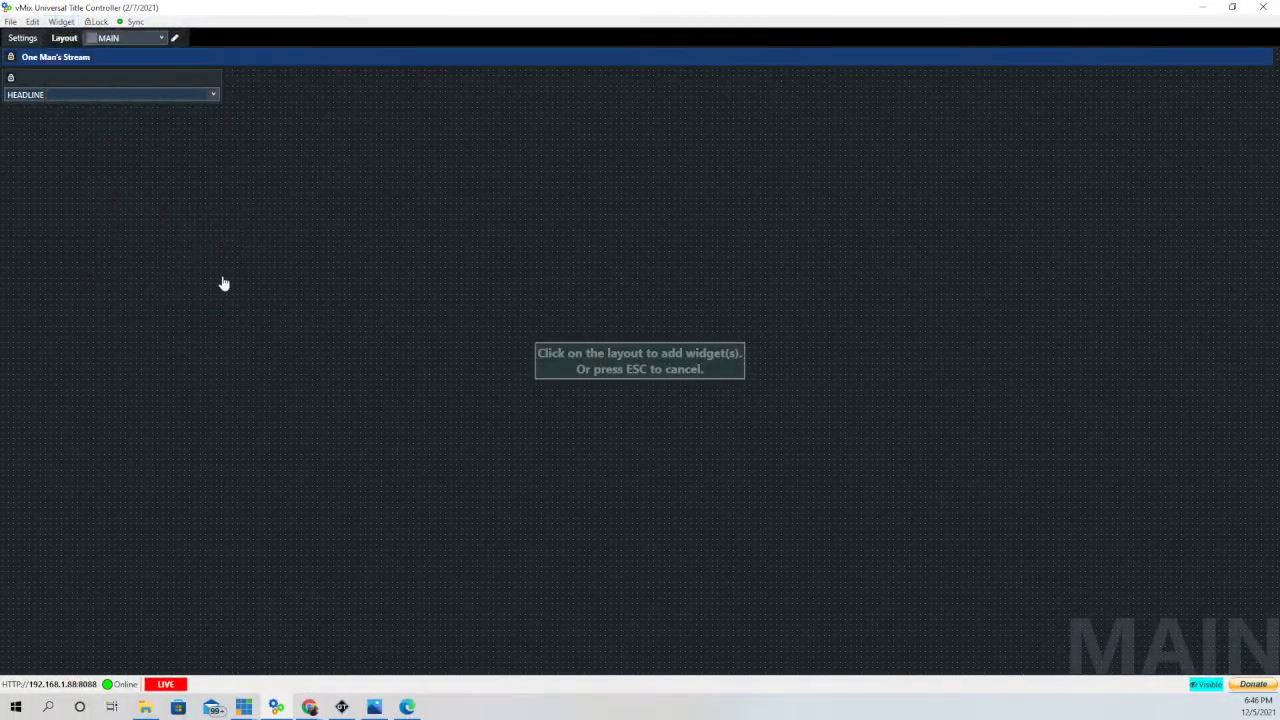
pyautogui.click(376, 85)
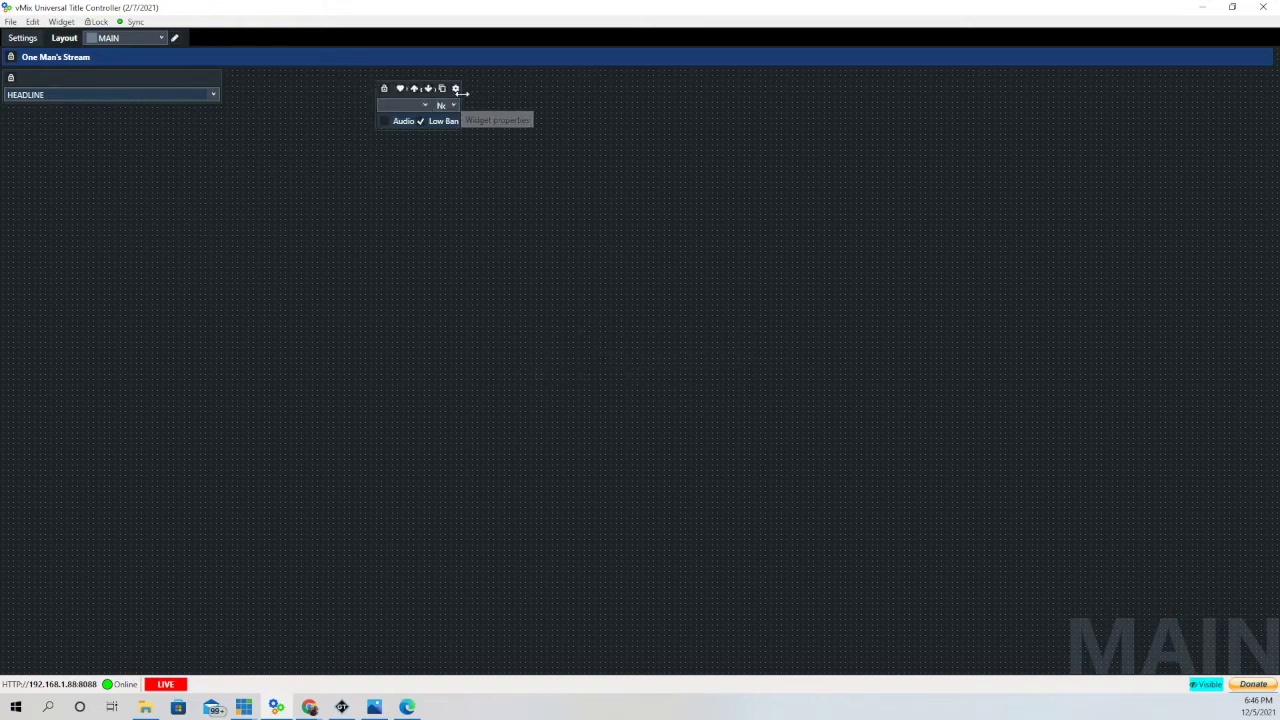
pyautogui.moveTo(460, 102); pyautogui.dragTo(742, 104)
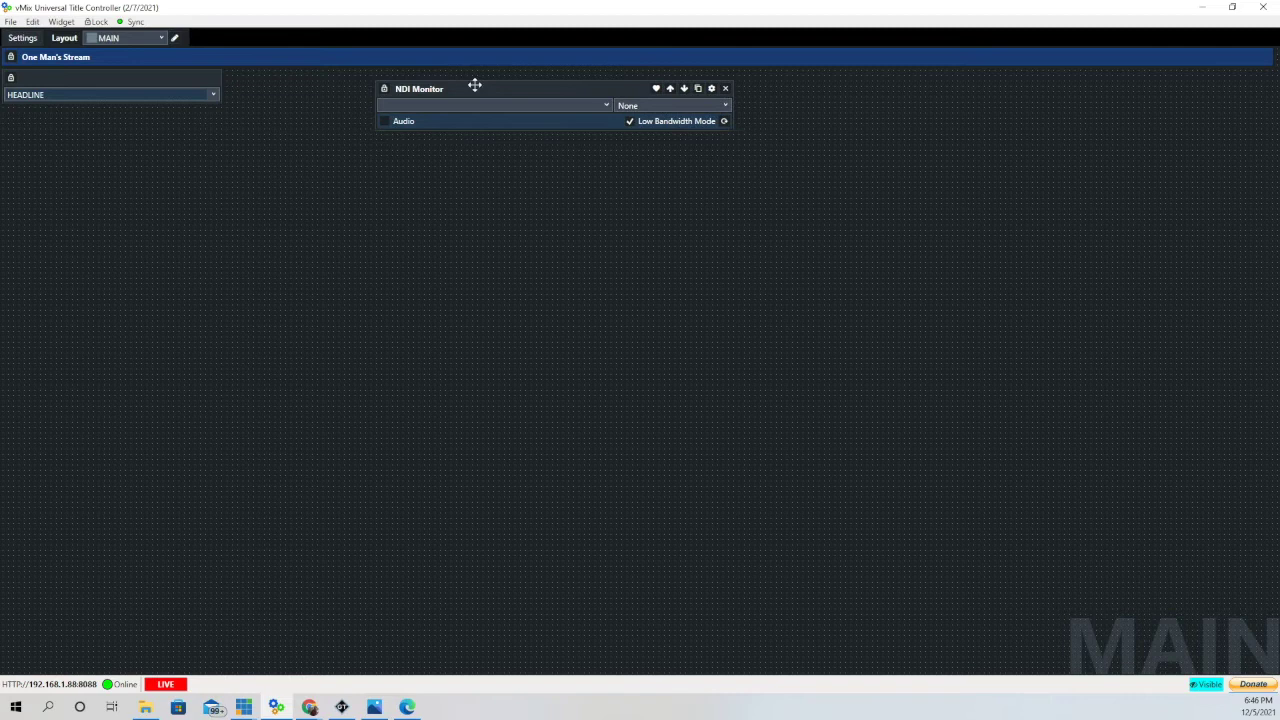
pyautogui.moveTo(500, 87); pyautogui.dragTo(445, 79)
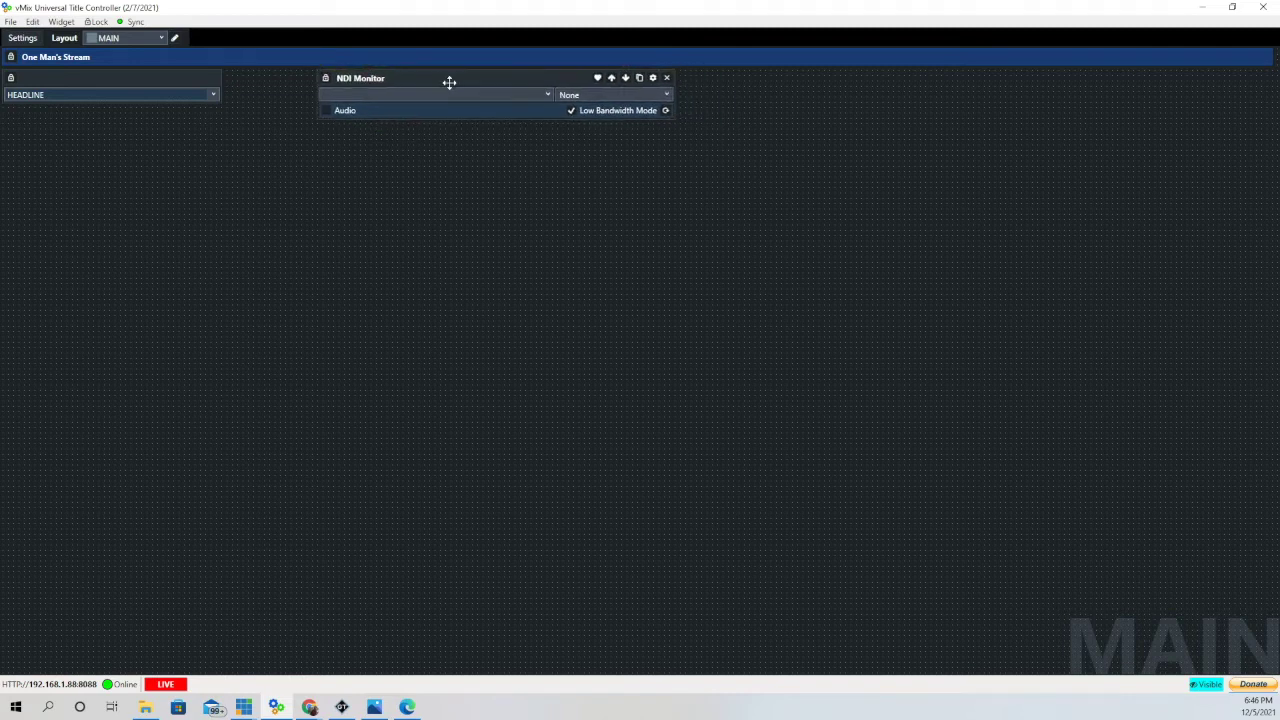
# Step: Monitor the vMix - Output 1 NDI source and enlarge the preview
pyautogui.click(549, 95)
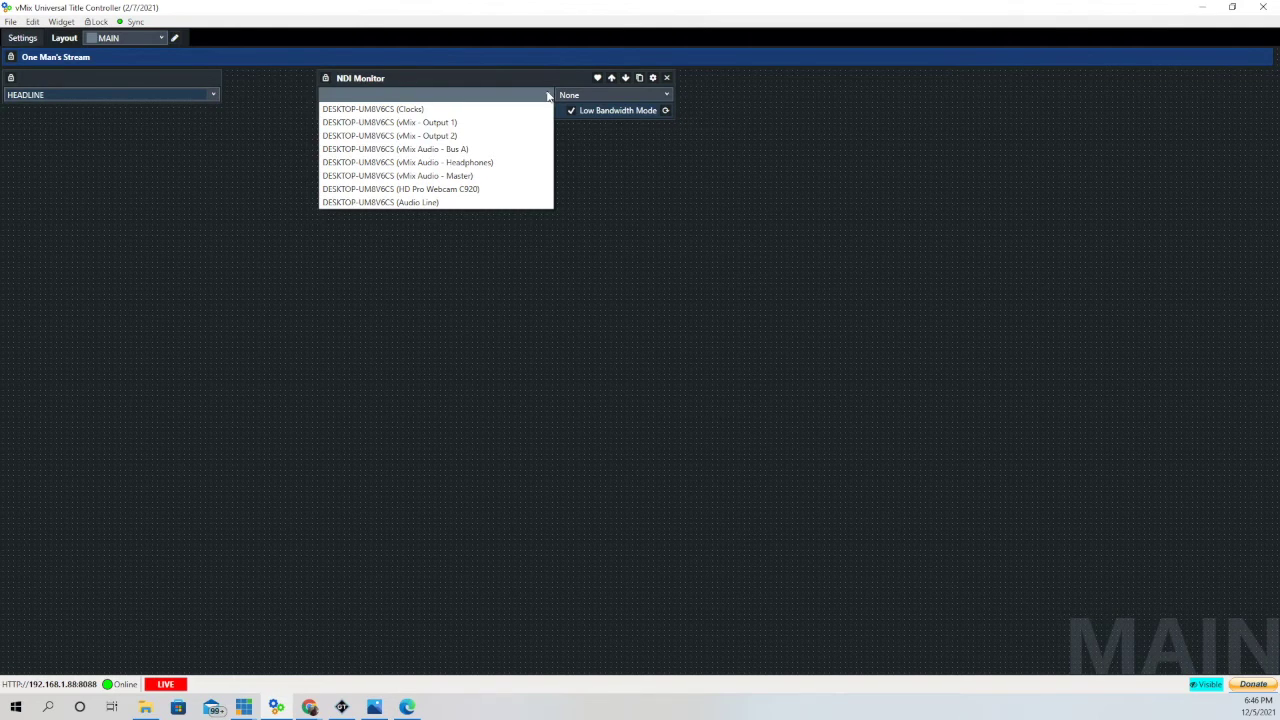
pyautogui.click(453, 122)
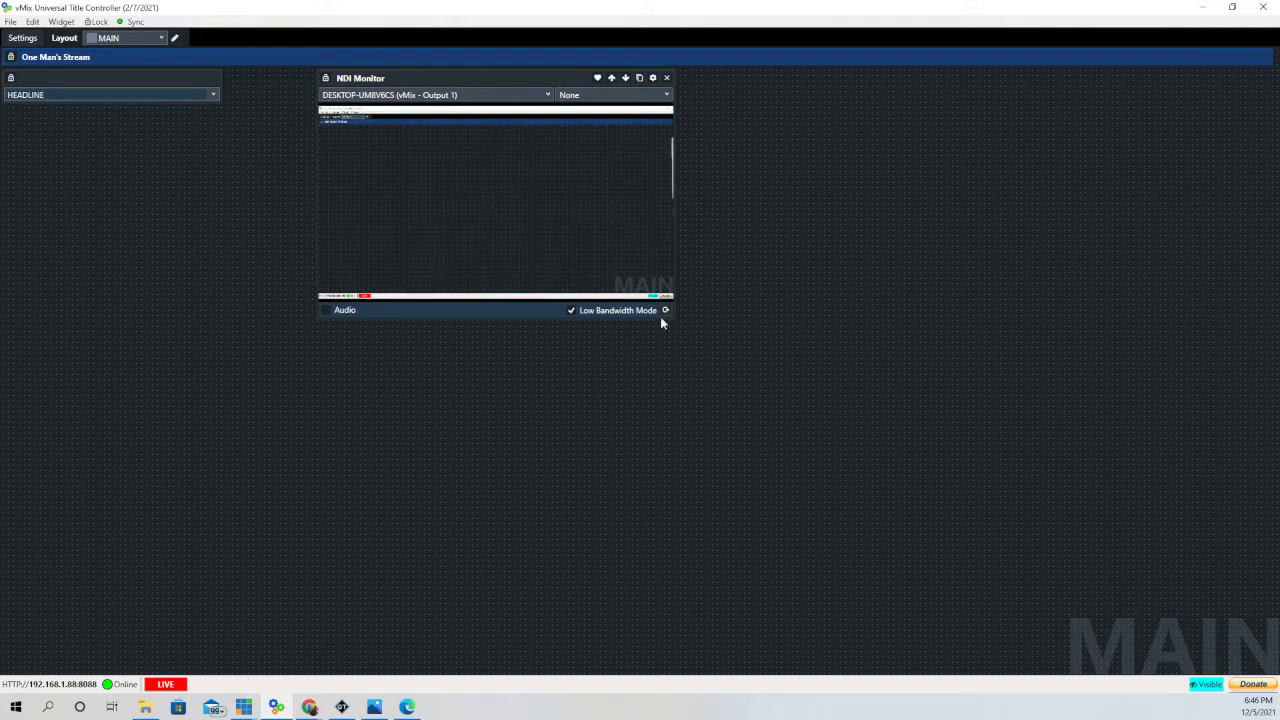
pyautogui.moveTo(674, 316); pyautogui.dragTo(723, 317)
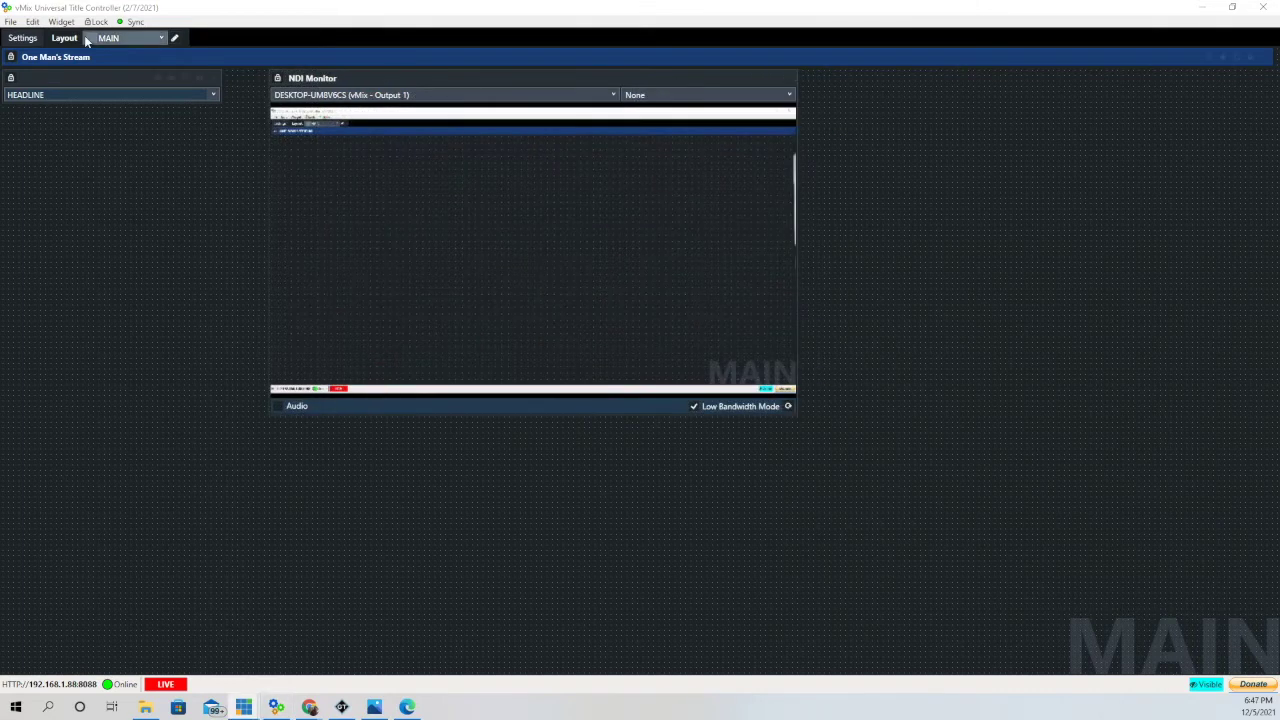
# Step: Add a button widget to the layout and name it 'Show Lower Third'
pyautogui.click(62, 21)
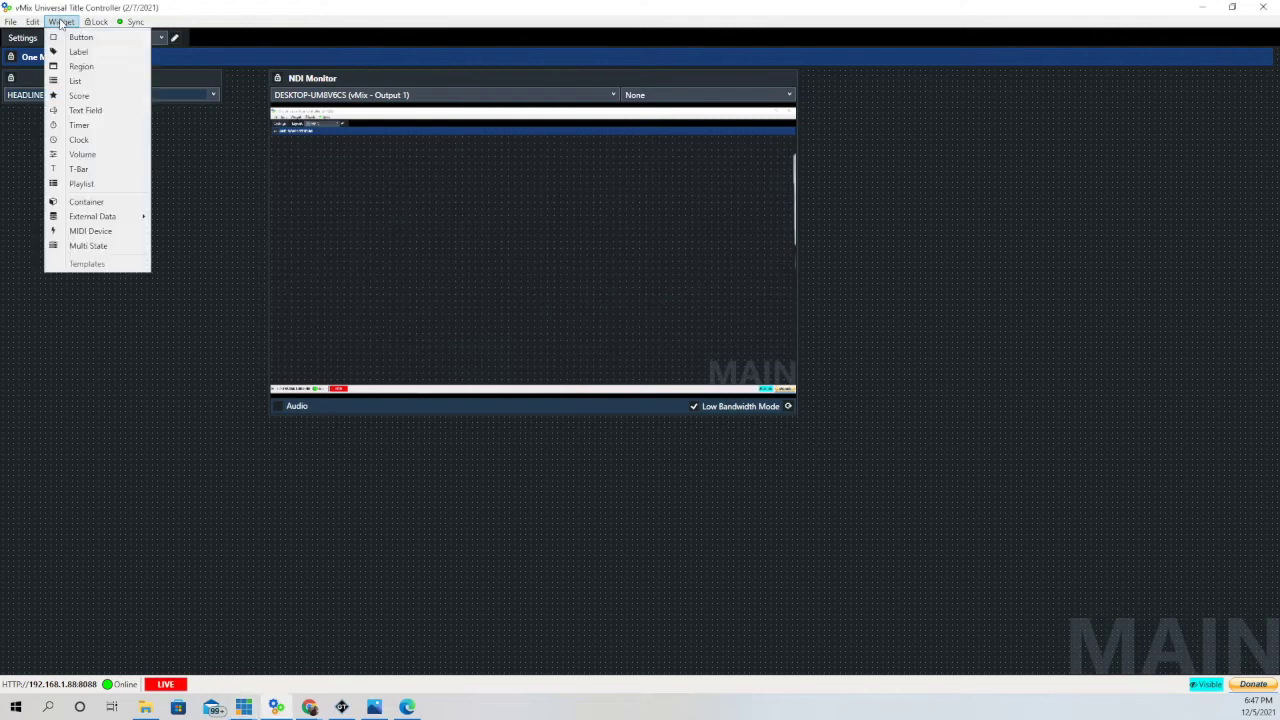
pyautogui.click(80, 40)
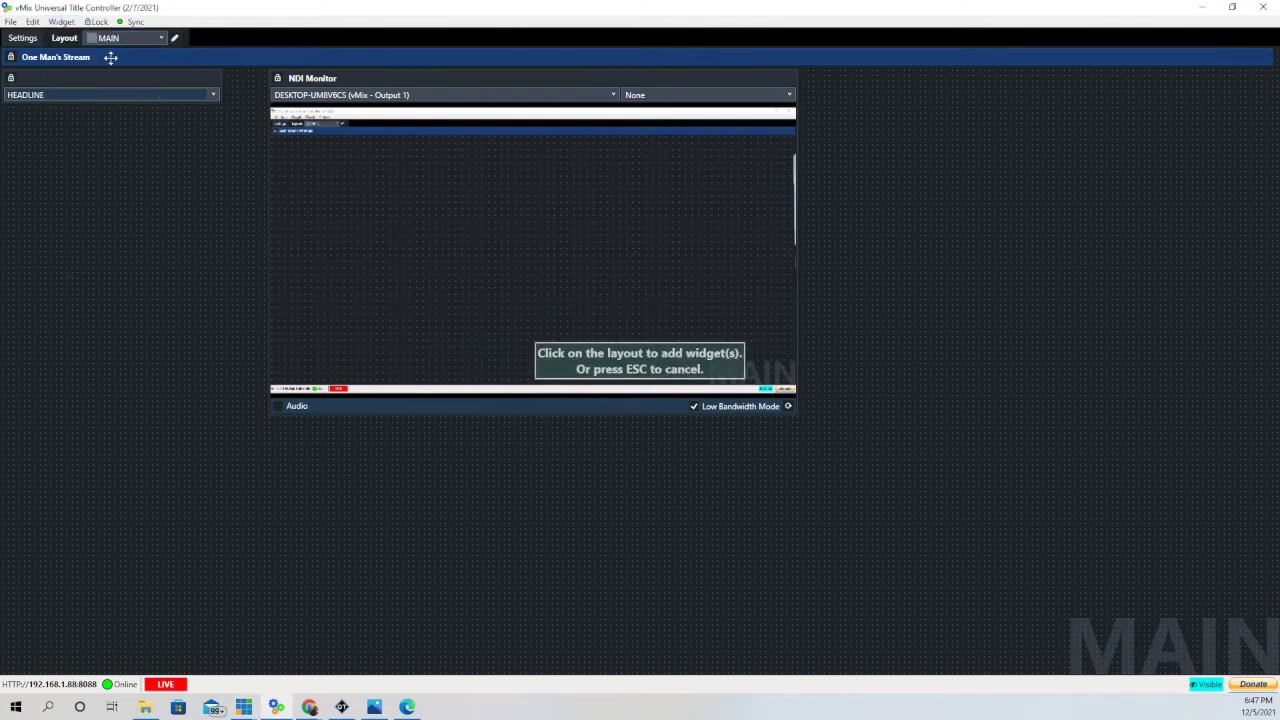
pyautogui.click(19, 159)
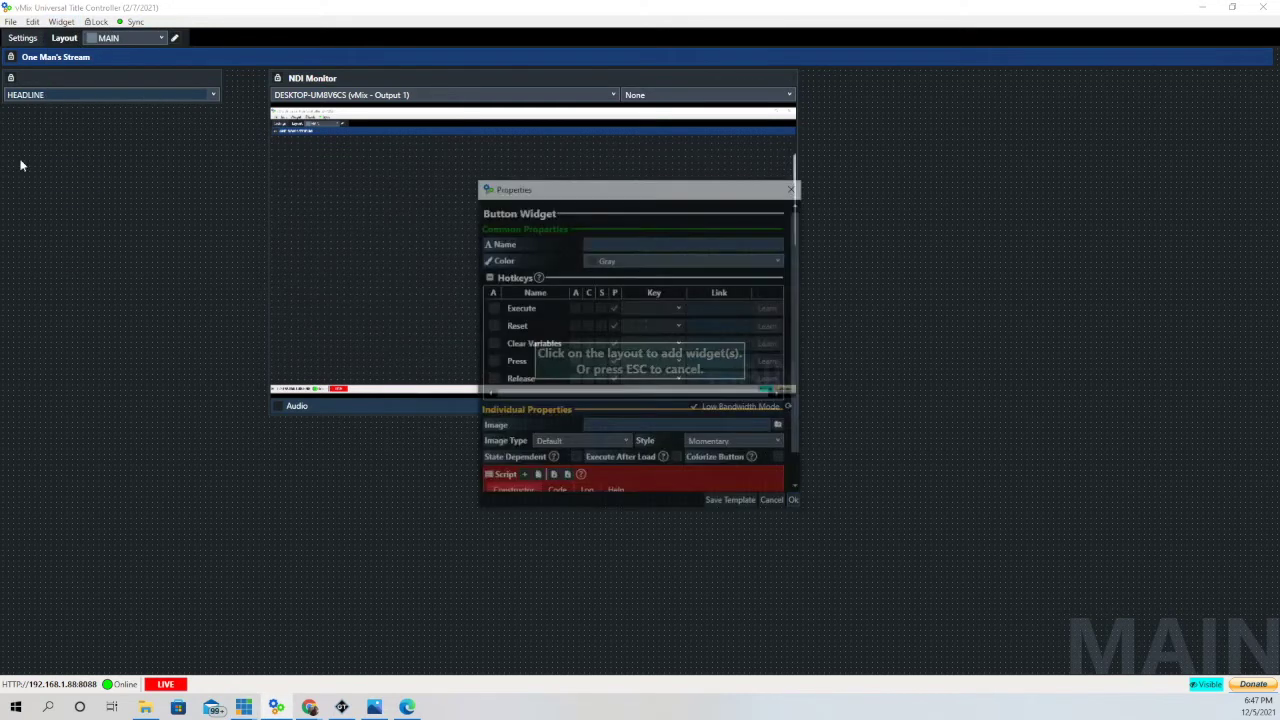
pyautogui.click(609, 241)
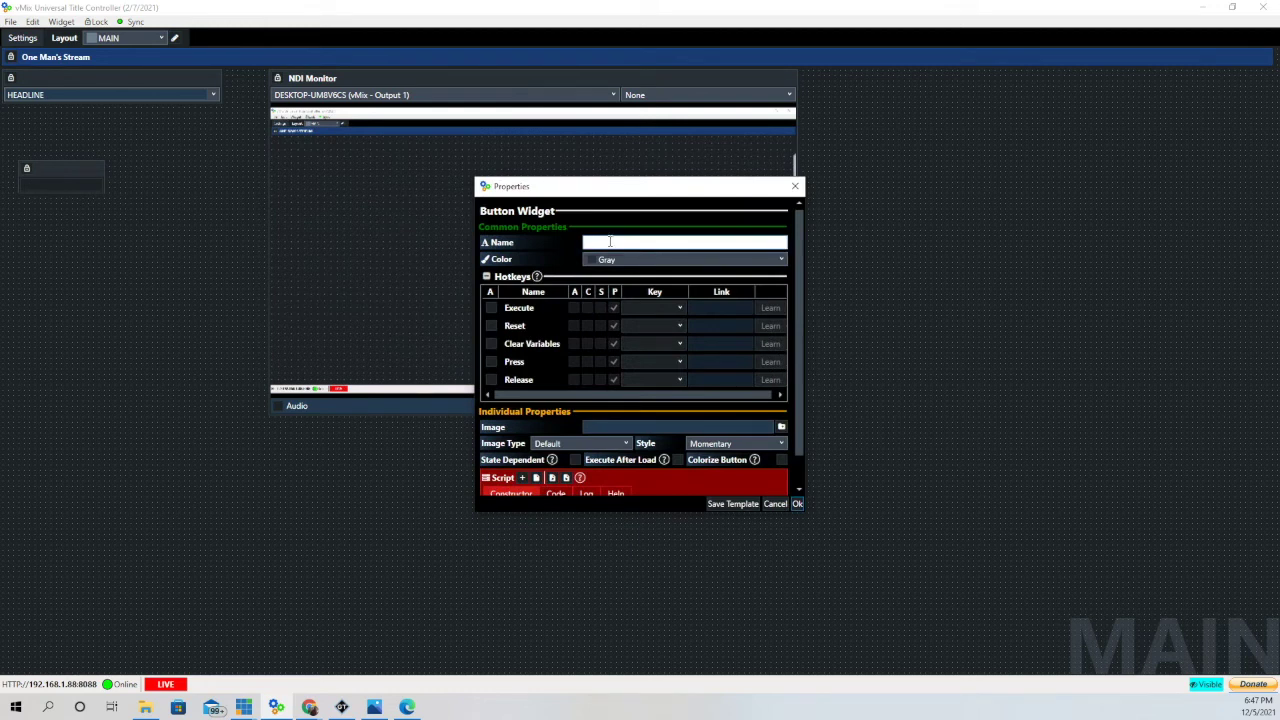
pyautogui.write('Show Lower Third')
pyautogui.moveTo(801, 289); pyautogui.dragTo(799, 400)
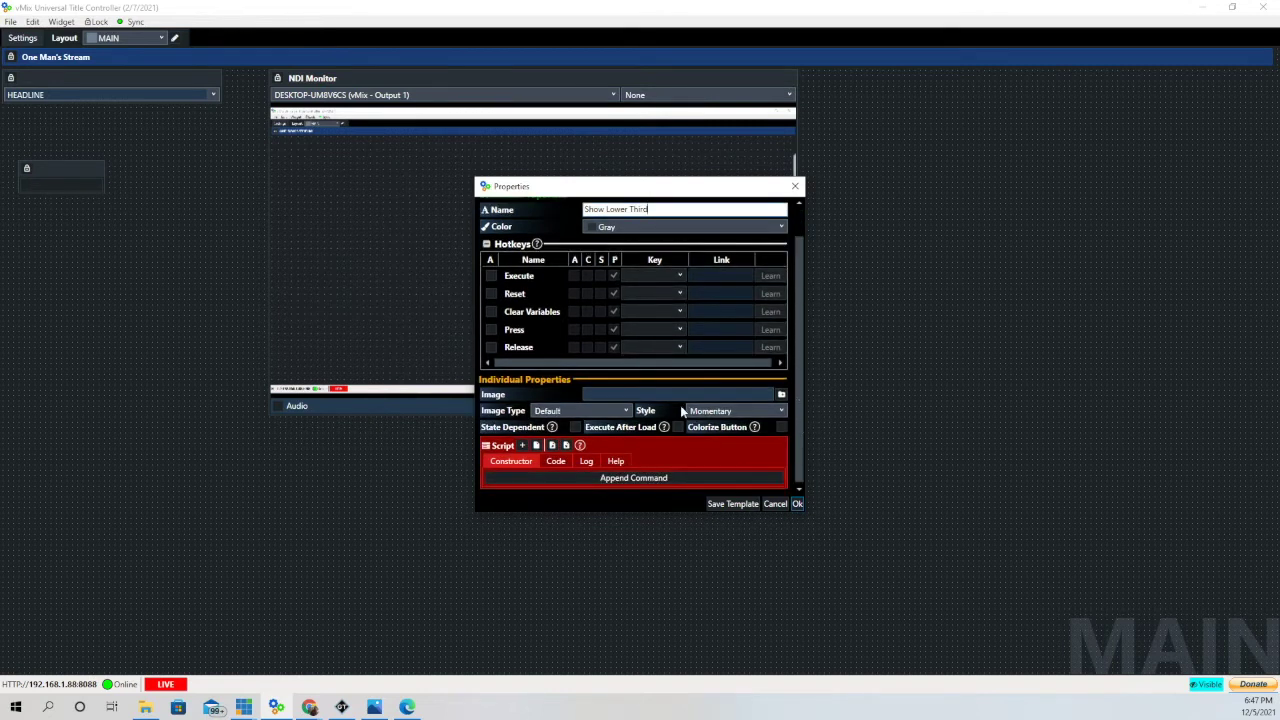
# Step: Add an OverlayInputX command to the Show Lower Third button's script
pyautogui.click(543, 476)
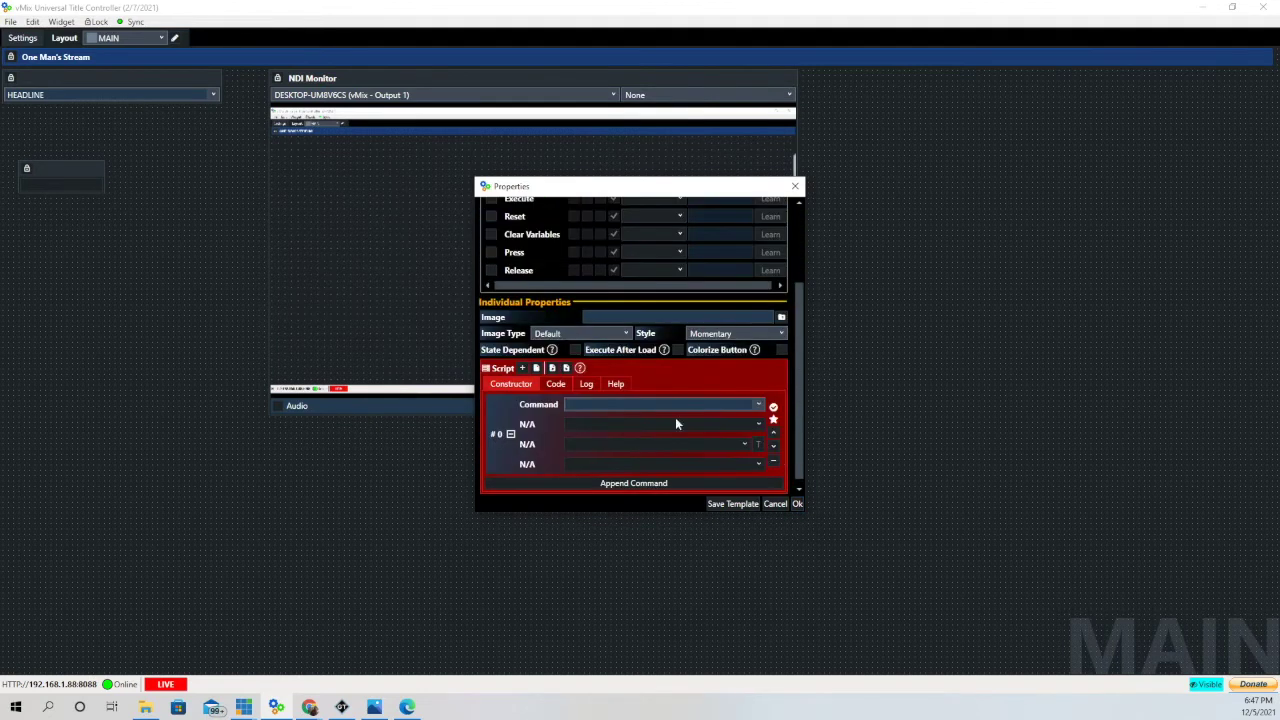
pyautogui.click(758, 404)
pyautogui.scroll(-2, 650, 497)
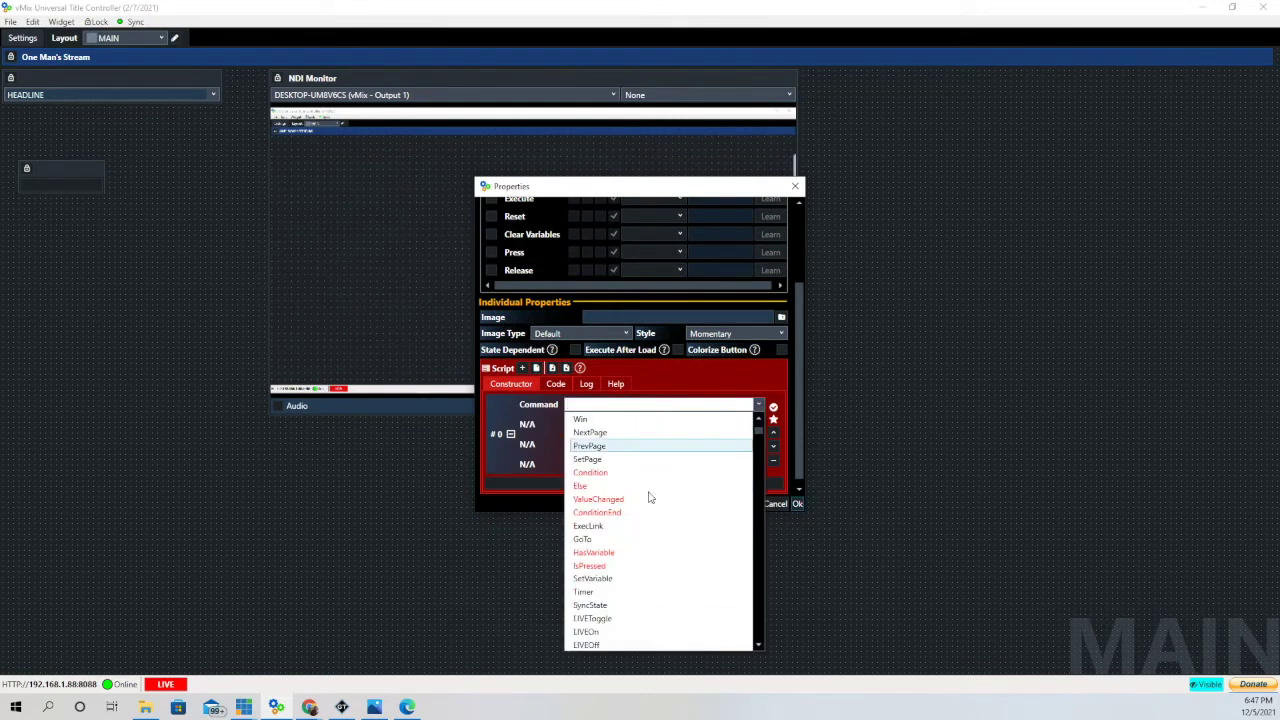
pyautogui.scroll(-10, 649, 497)
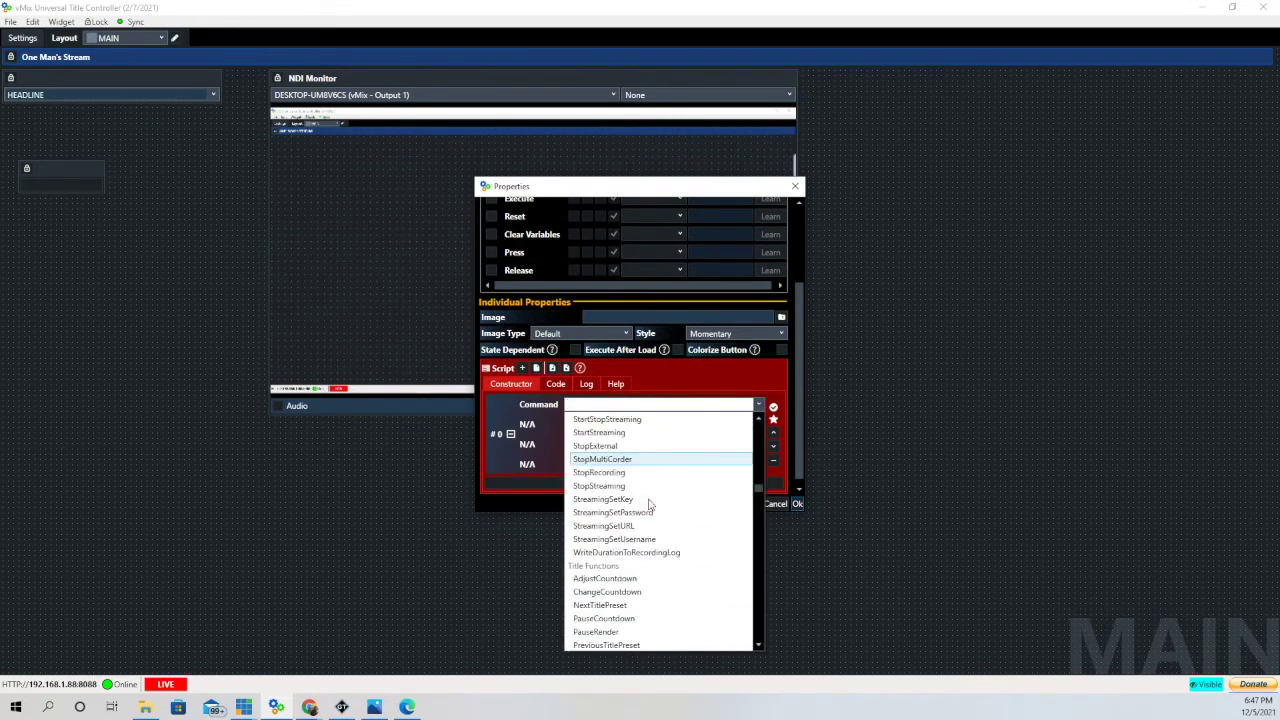
pyautogui.scroll(8, 649, 503)
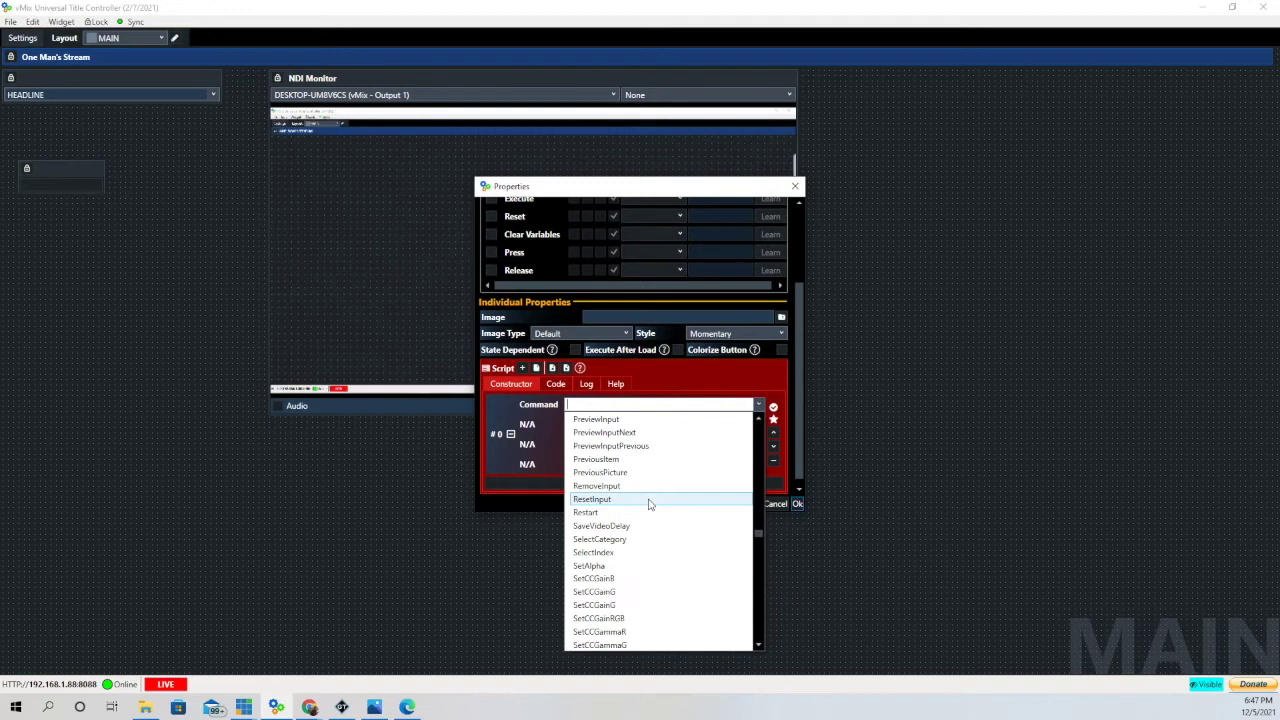
pyautogui.scroll(-10, 649, 503)
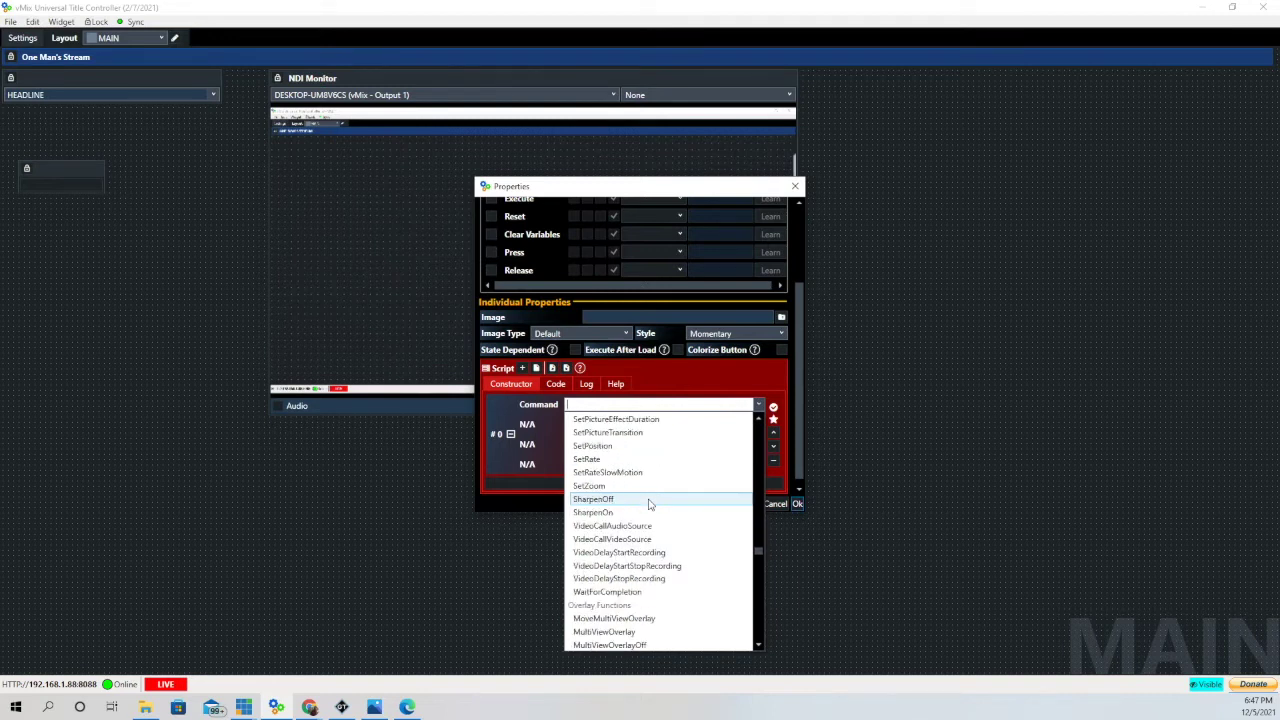
pyautogui.scroll(-3, 649, 503)
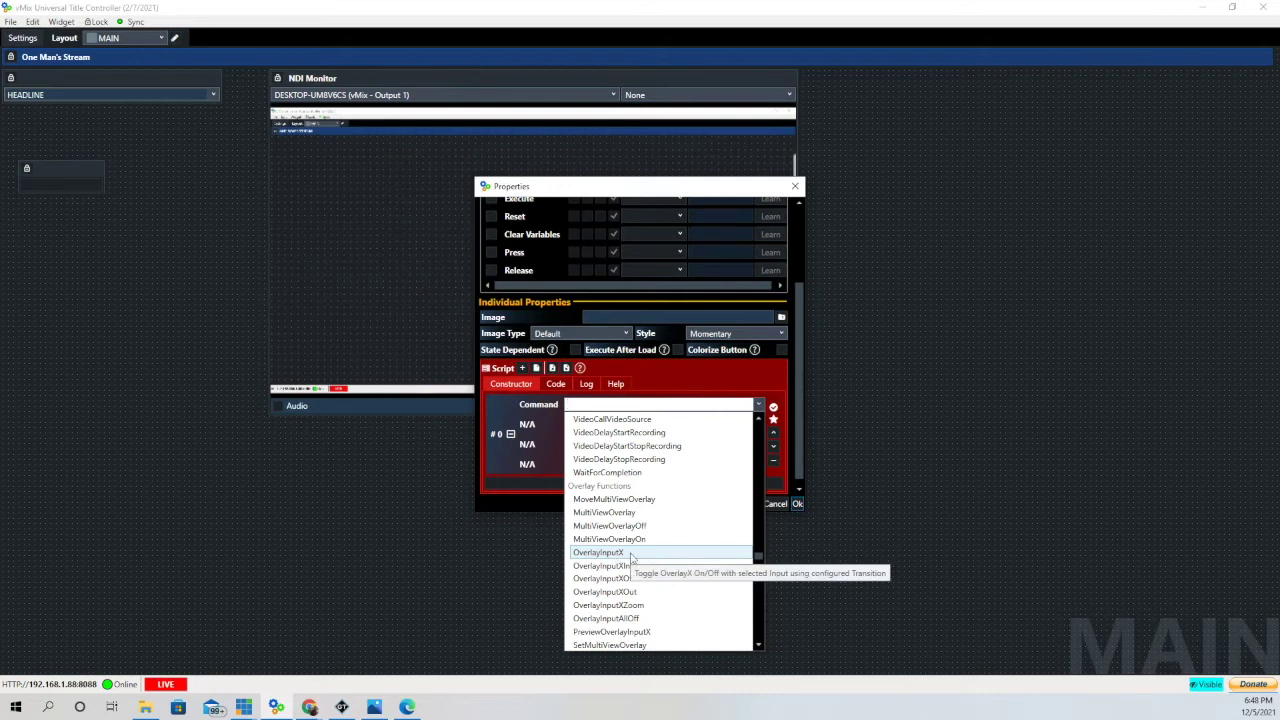
pyautogui.click(646, 553)
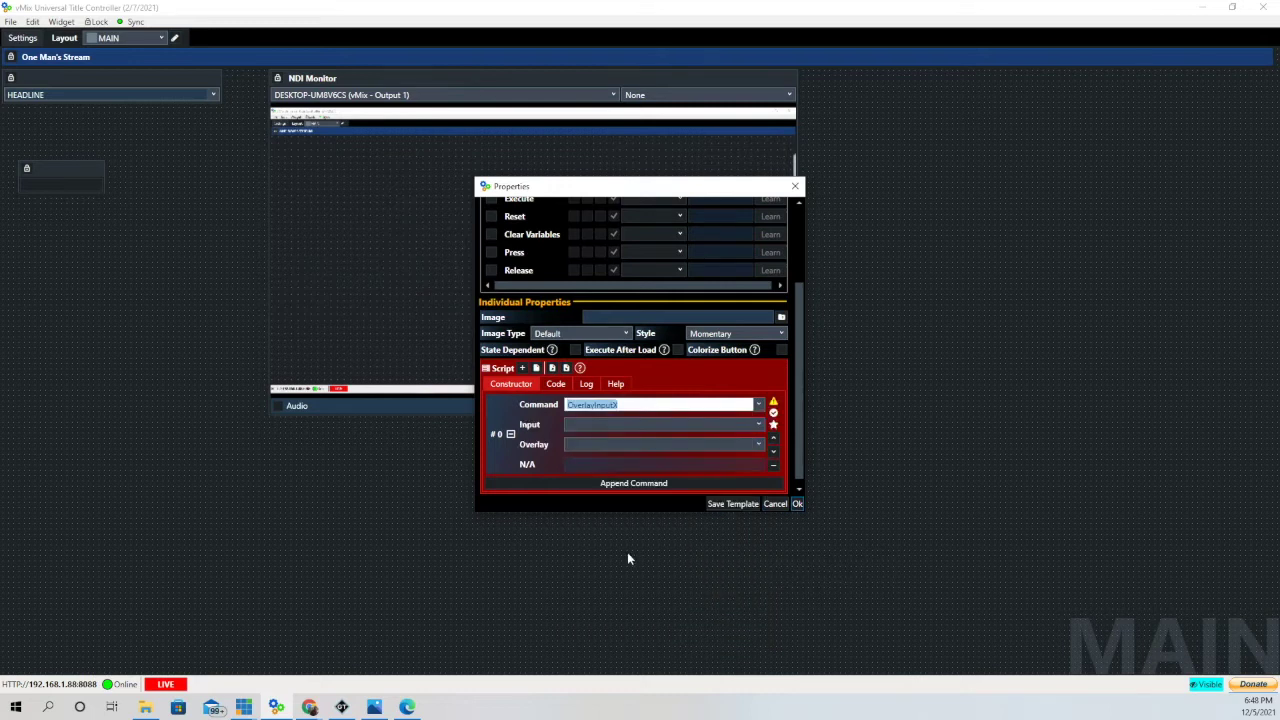
# Step: Set the command's input to Title 5- Sunshine Skew.gtzip and overlay to 3, then save
pyautogui.click(759, 425)
pyautogui.scroll(-6, 654, 537)
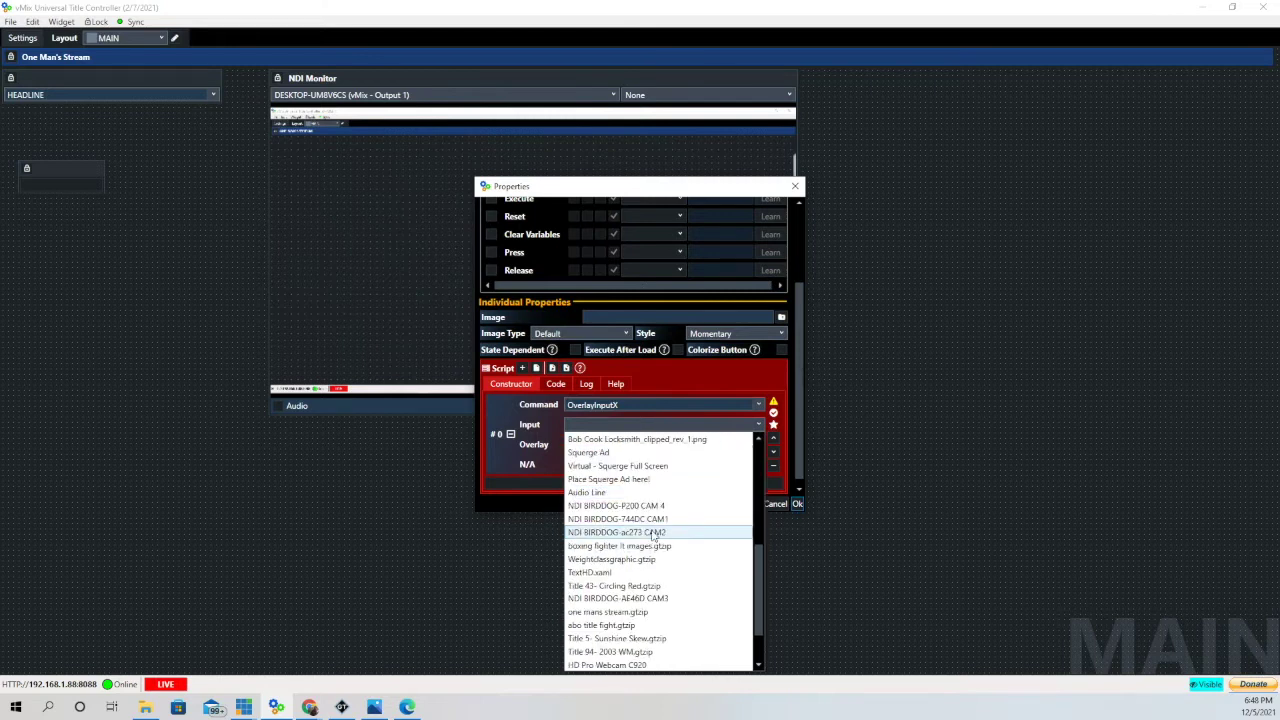
pyautogui.click(641, 638)
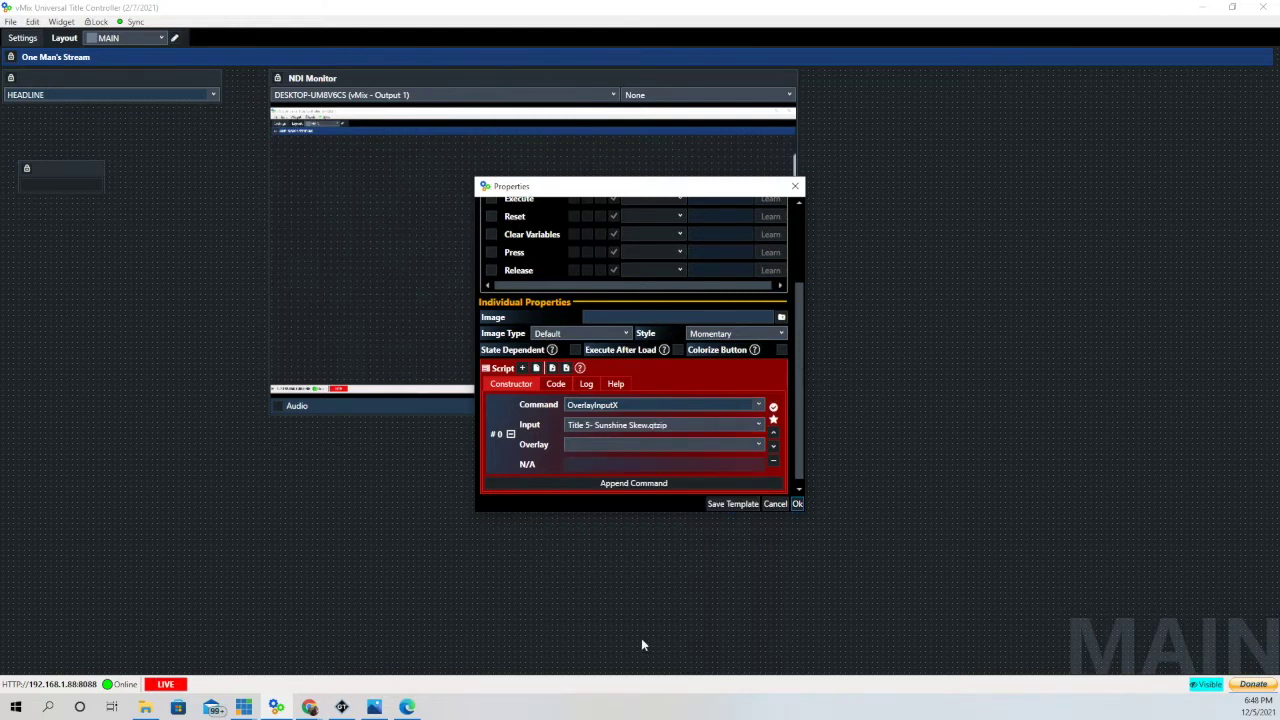
pyautogui.click(749, 445)
pyautogui.click(588, 487)
pyautogui.click(797, 503)
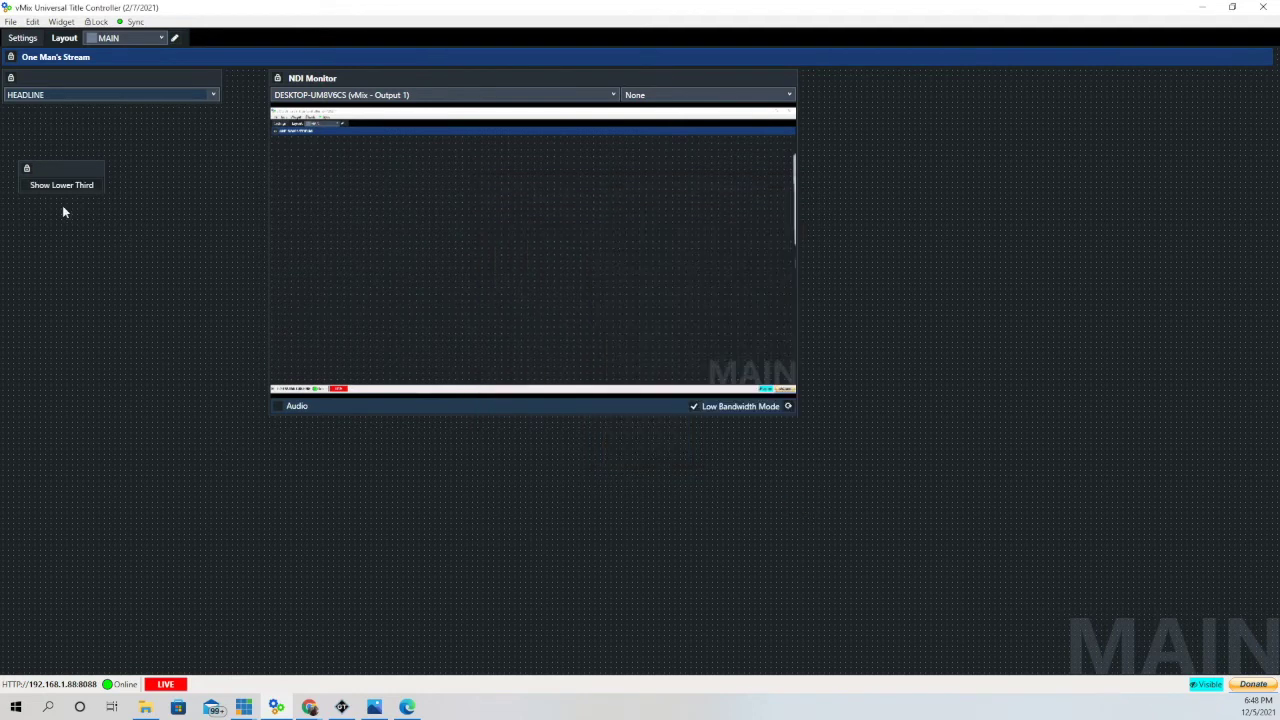
# Step: Widen the Show Lower Third button, place it under the headline list, and trigger it
pyautogui.moveTo(106, 176); pyautogui.dragTo(157, 175)
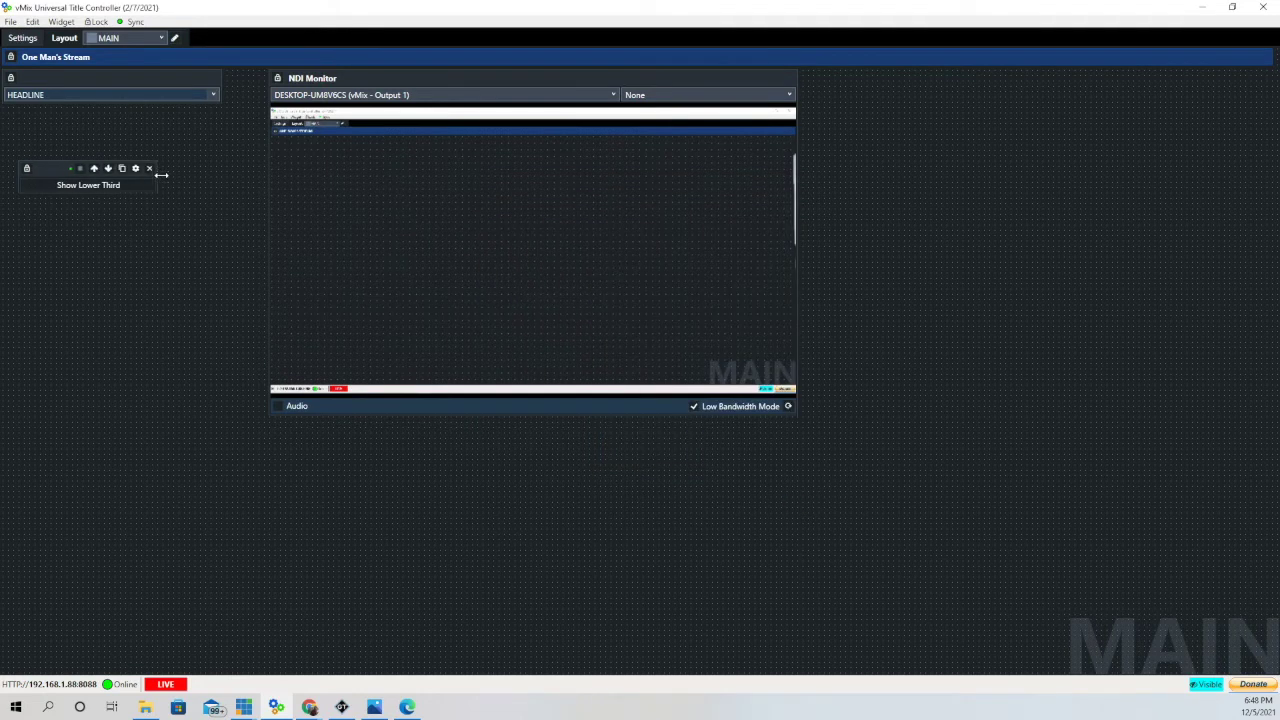
pyautogui.moveTo(42, 168); pyautogui.dragTo(26, 120)
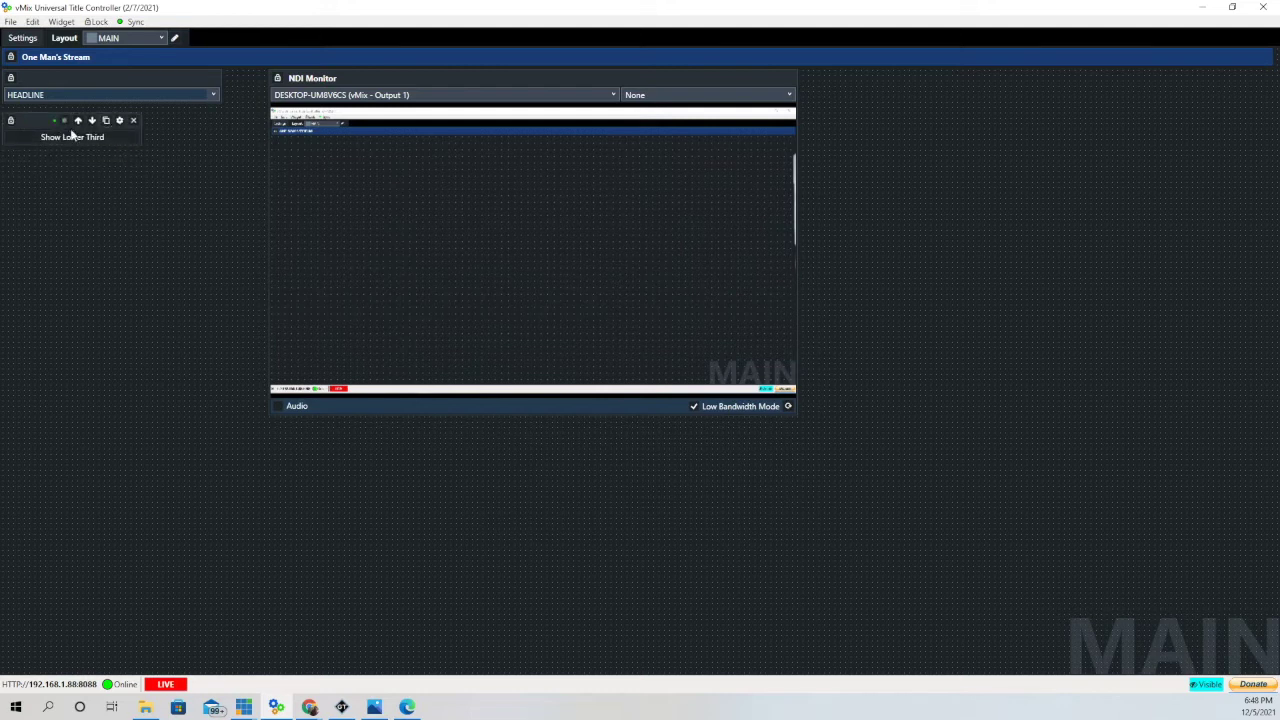
pyautogui.click(67, 139)
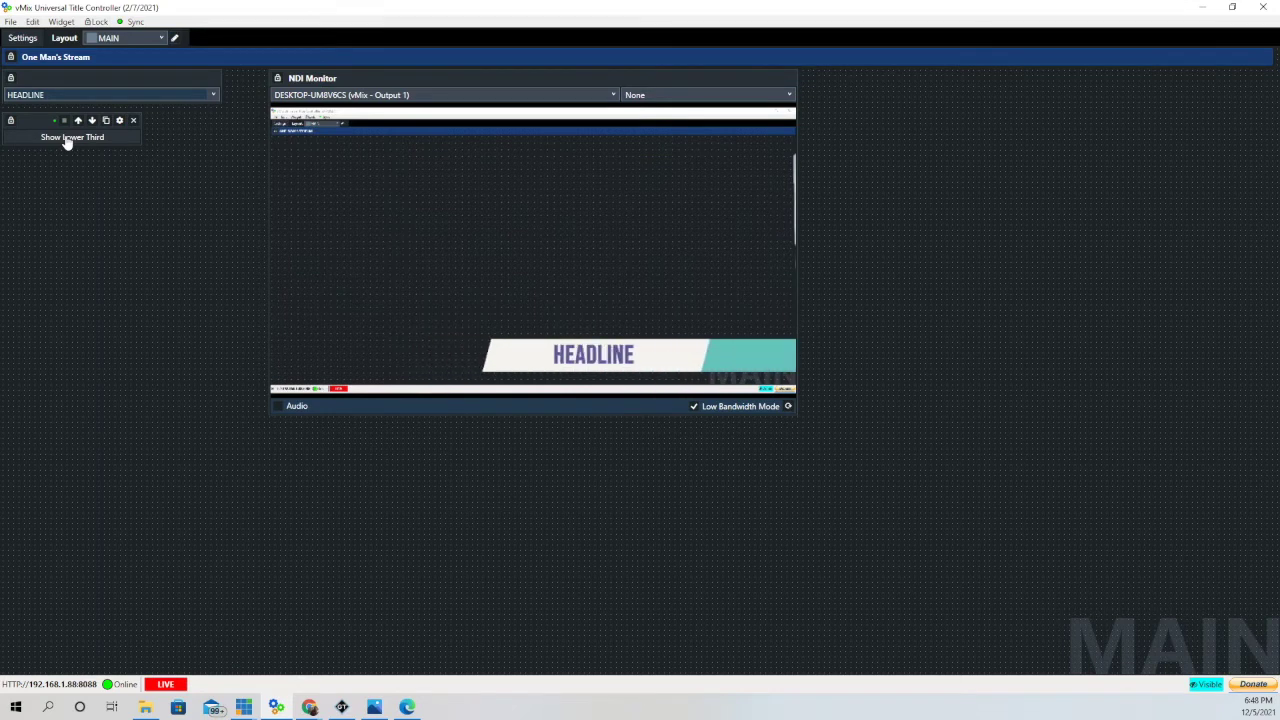
# Step: Add a new item to the list widget and begin typing the announcer entry
pyautogui.click(201, 81)
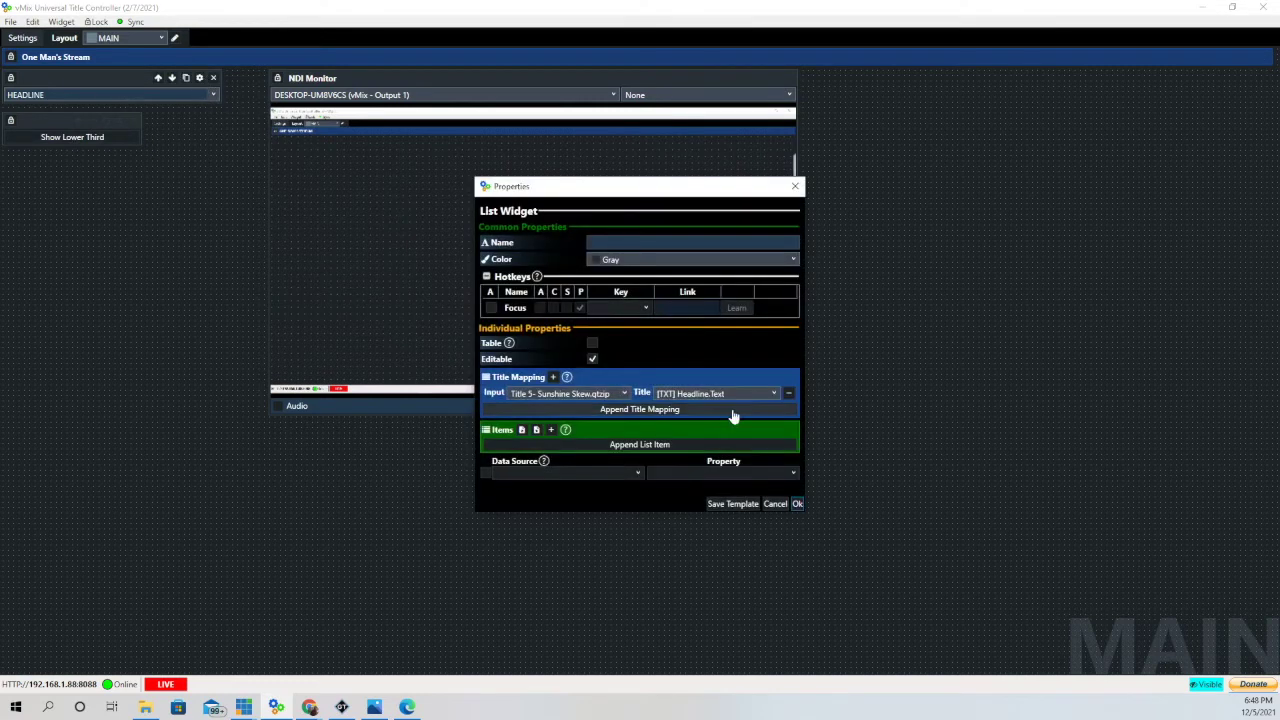
pyautogui.click(551, 430)
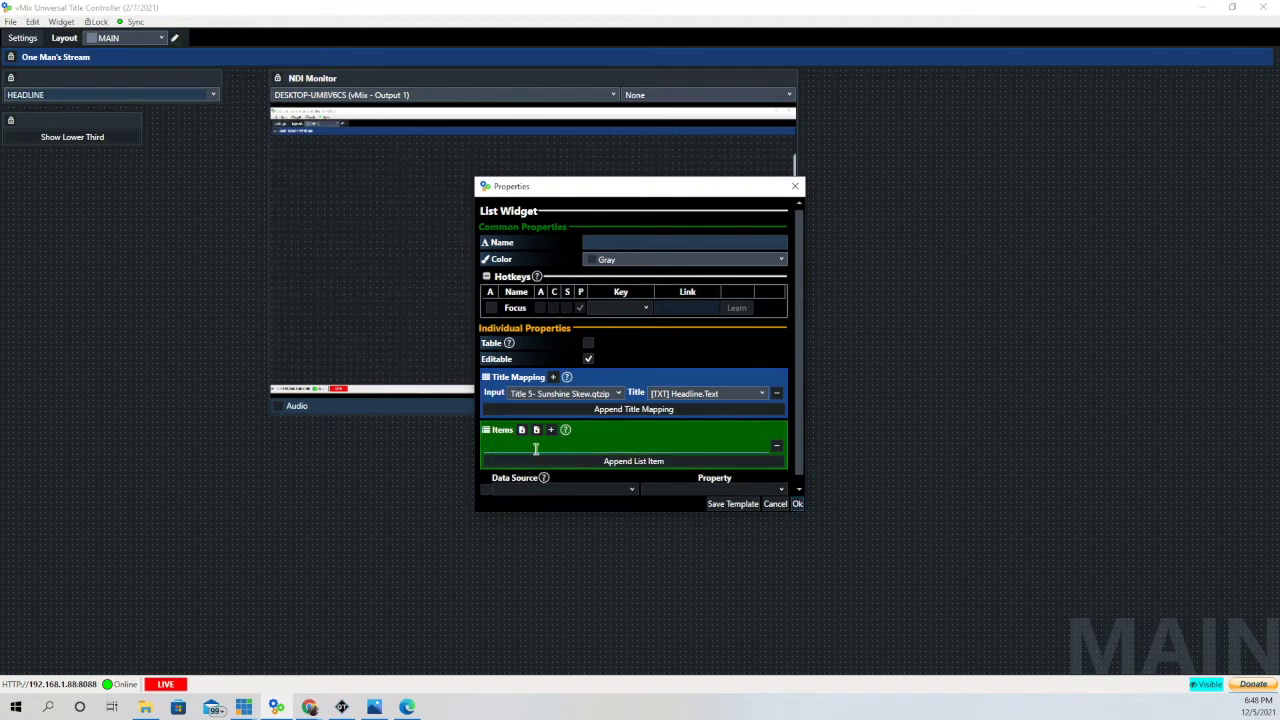
pyautogui.click(536, 449)
pyautogui.write('A')
# Step: Complete the 'Announcer-' item with the presenter's name, select it, and show its lower third
pyautogui.write('nnouncer- Tom Smith')
pyautogui.click(798, 504)
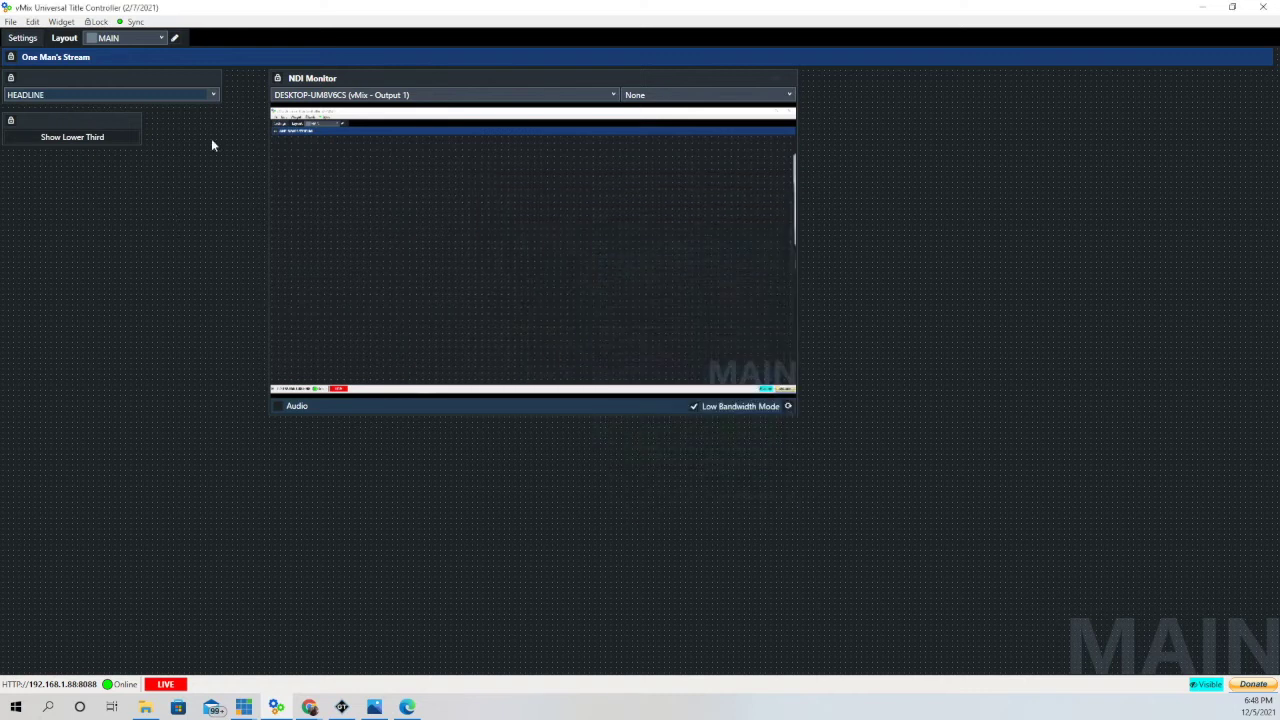
pyautogui.click(212, 96)
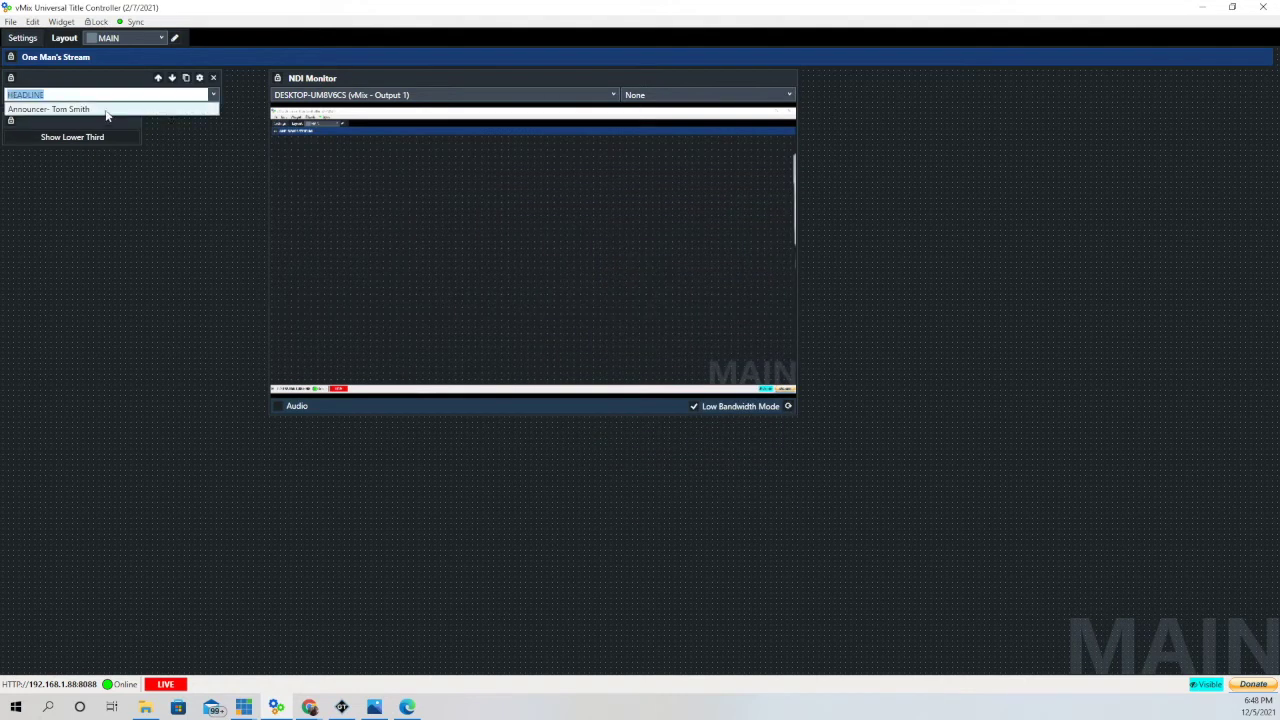
pyautogui.click(106, 113)
pyautogui.click(63, 143)
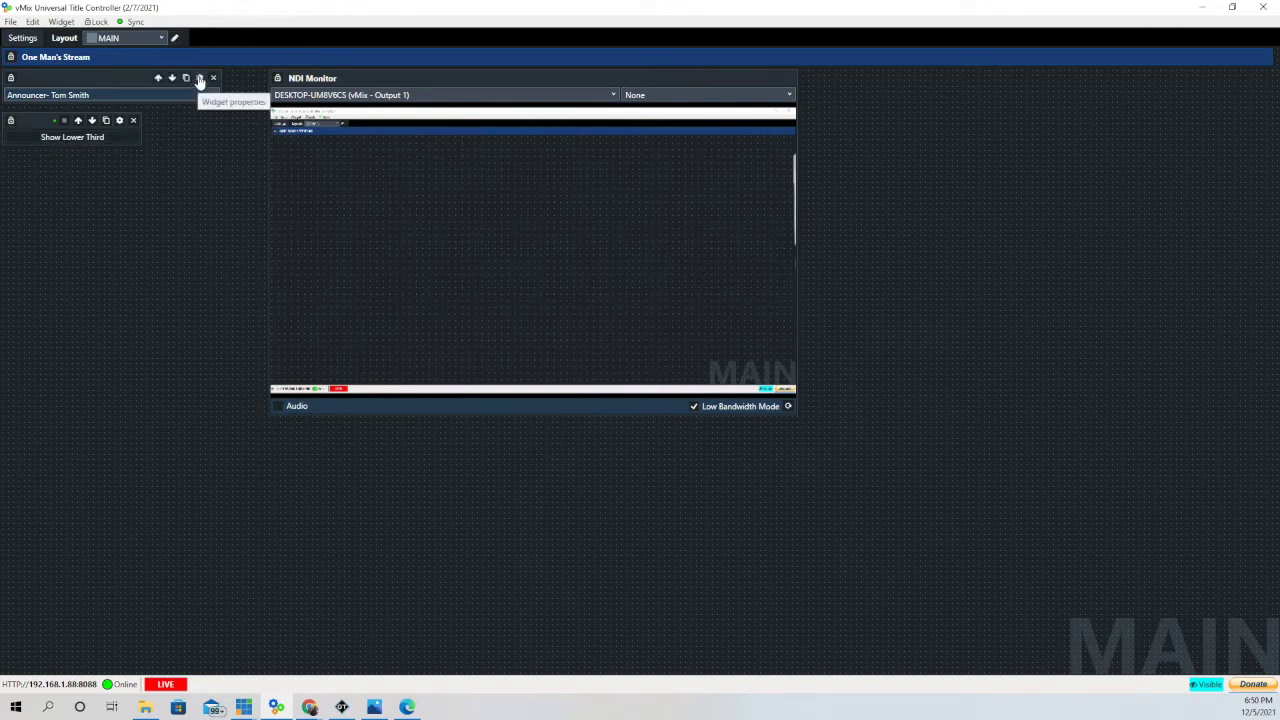
# Step: Reopen the list widget's properties and add three more empty item rows
pyautogui.click(200, 79)
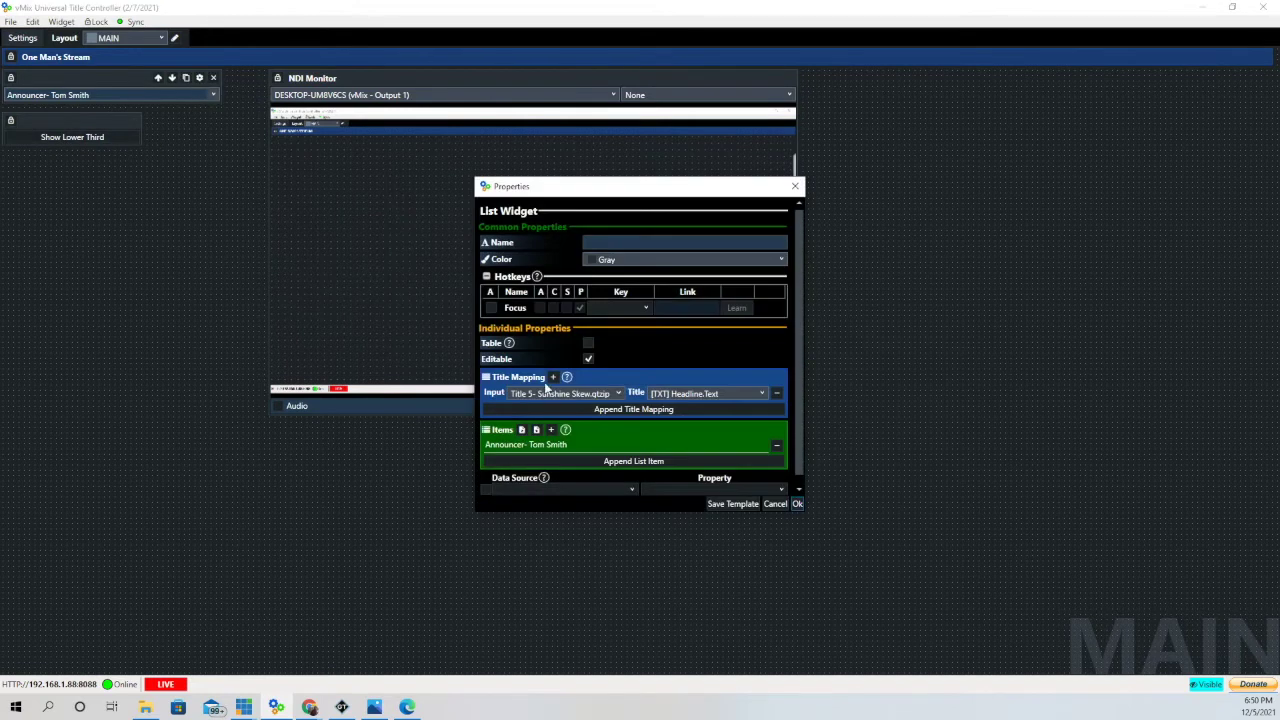
pyautogui.click(551, 430)
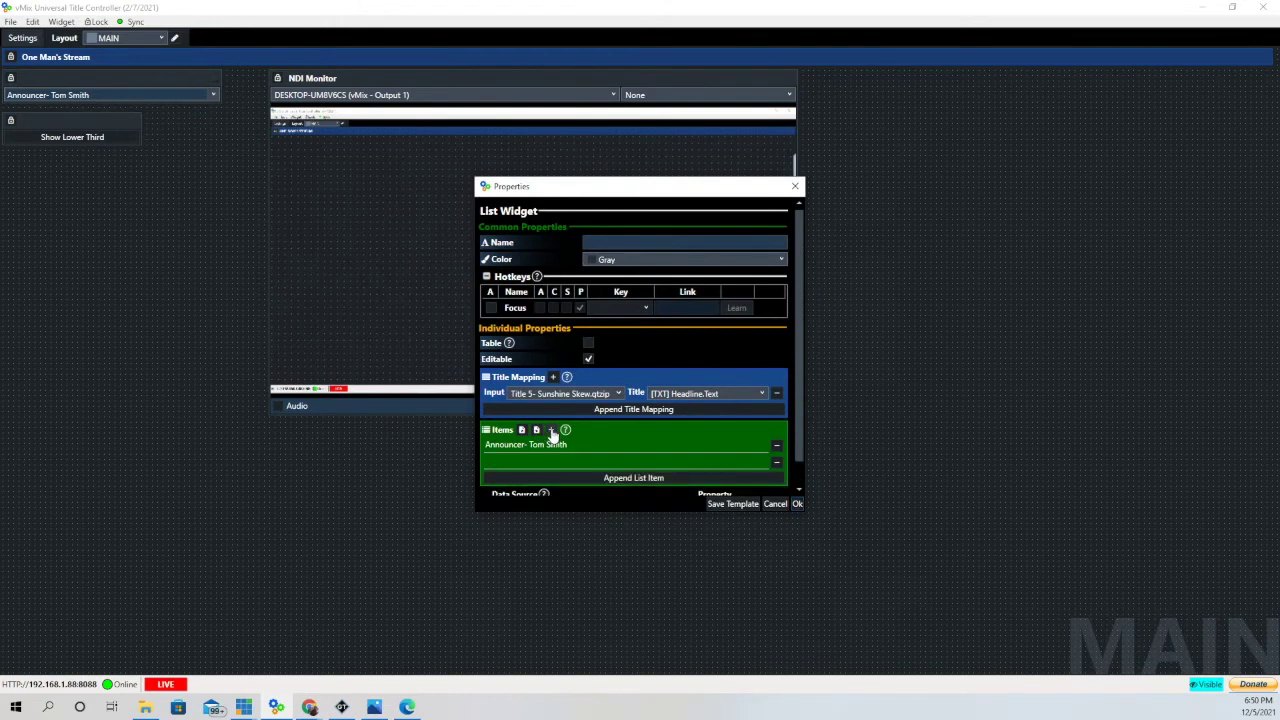
pyautogui.click(551, 430)
pyautogui.click(551, 430)
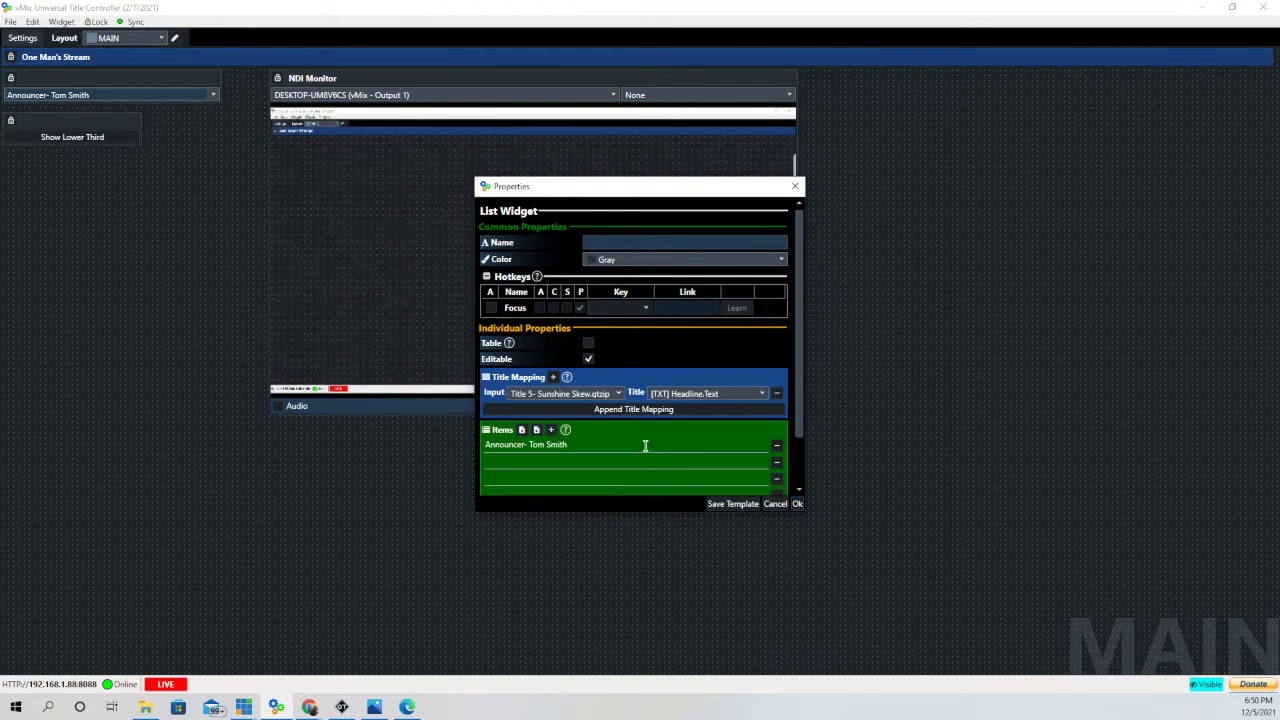
pyautogui.moveTo(798, 395); pyautogui.dragTo(801, 449)
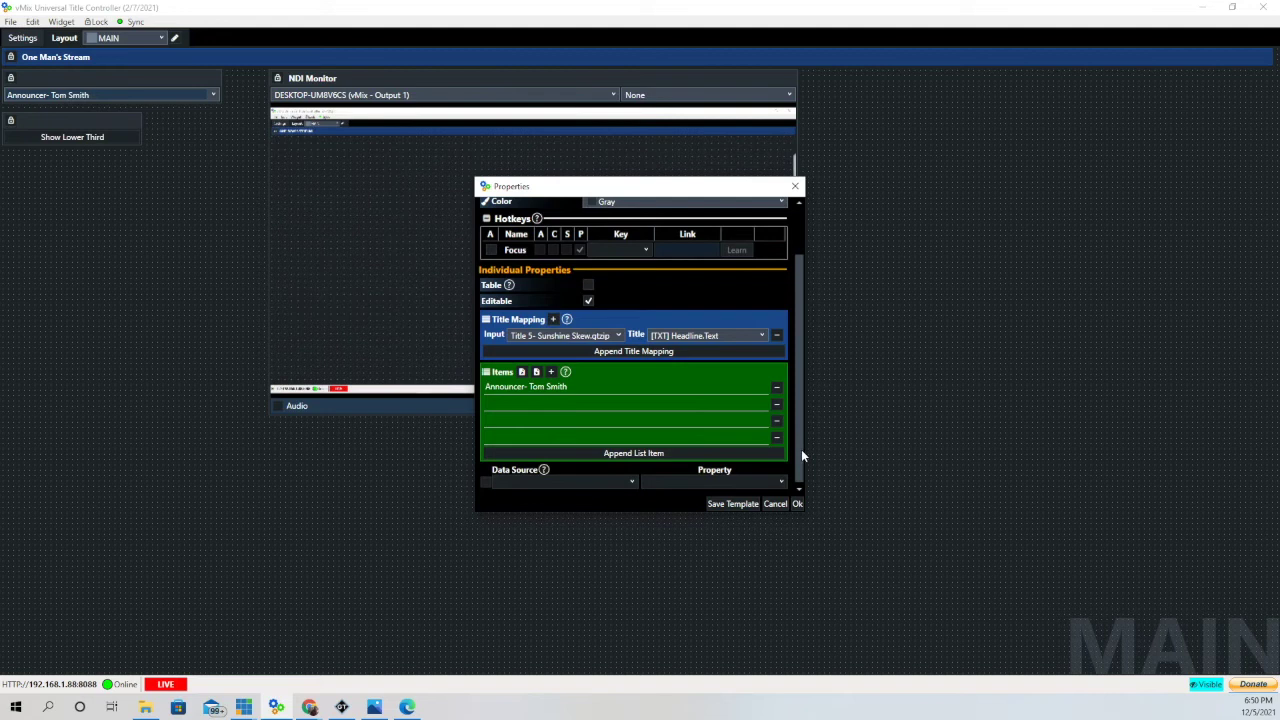
# Step: Enter the 'Referee-' and 'Ring Announcer-' entries with their names in the new rows
pyautogui.click(500, 404)
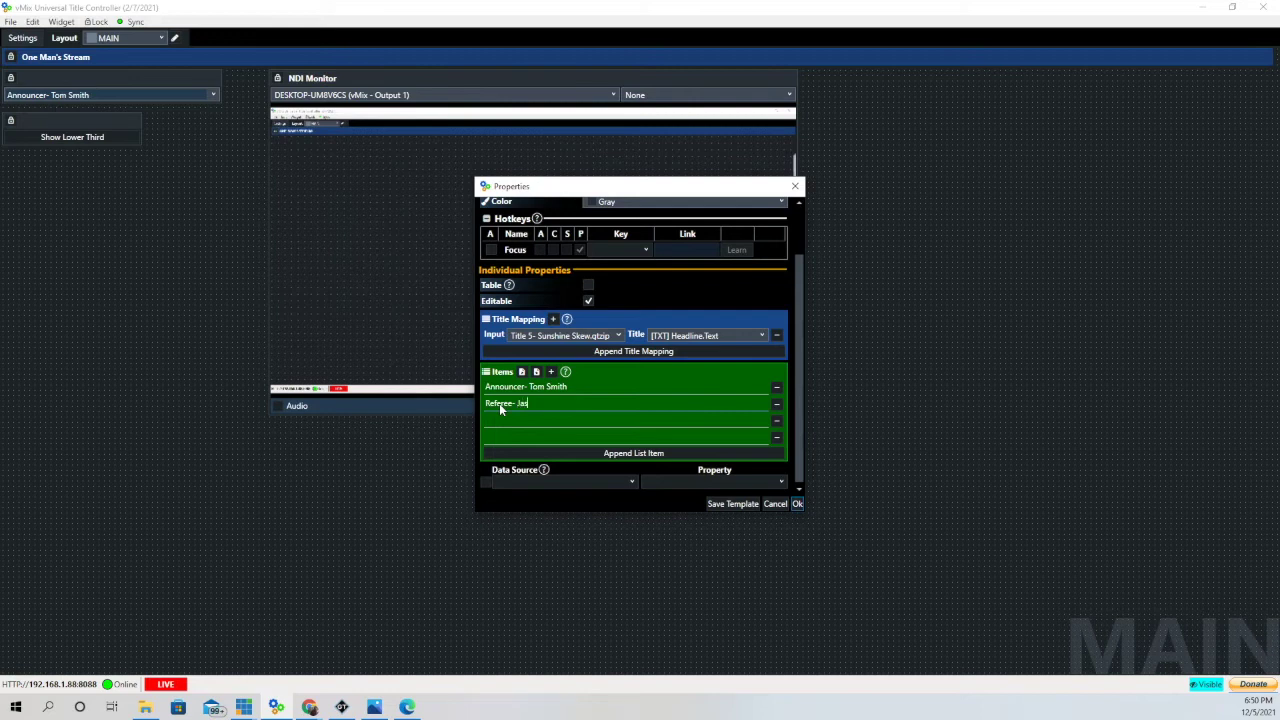
pyautogui.write('on Abbott')
pyautogui.click(490, 419)
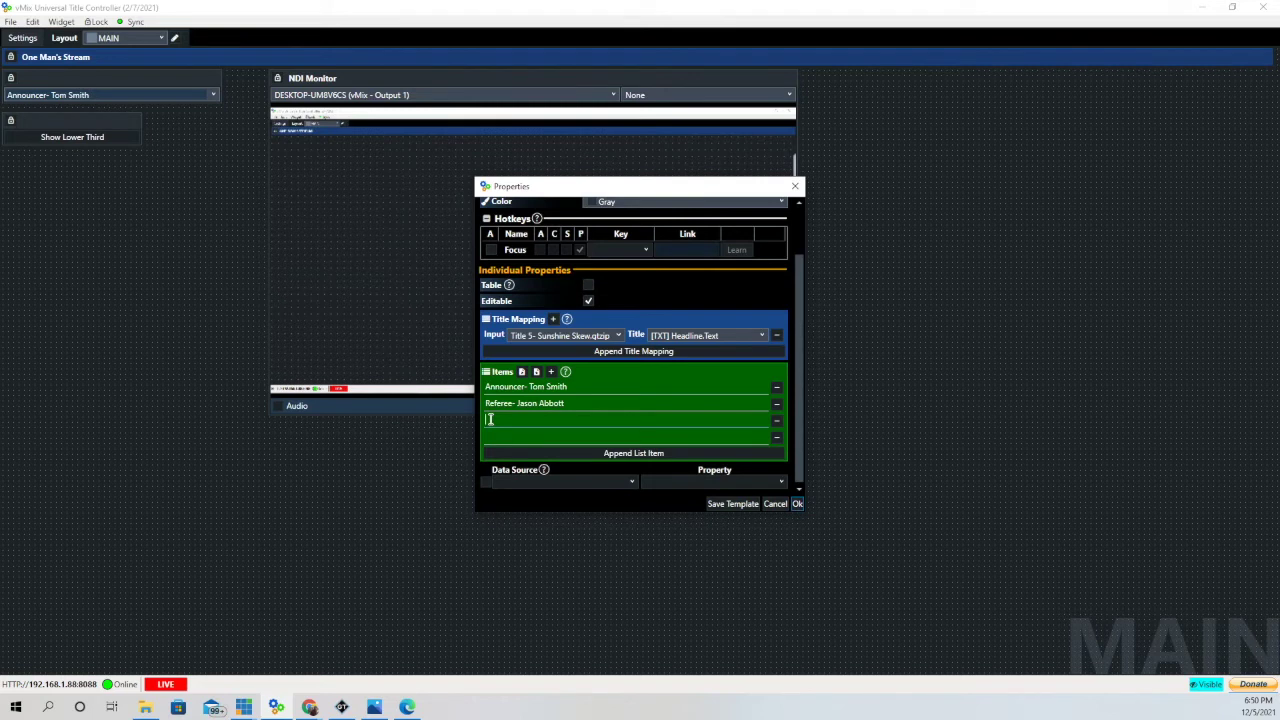
pyautogui.write('Ring Announcer- Ally')
# Step: Save the list items, select the referee entry, and show its lower third
pyautogui.click(797, 504)
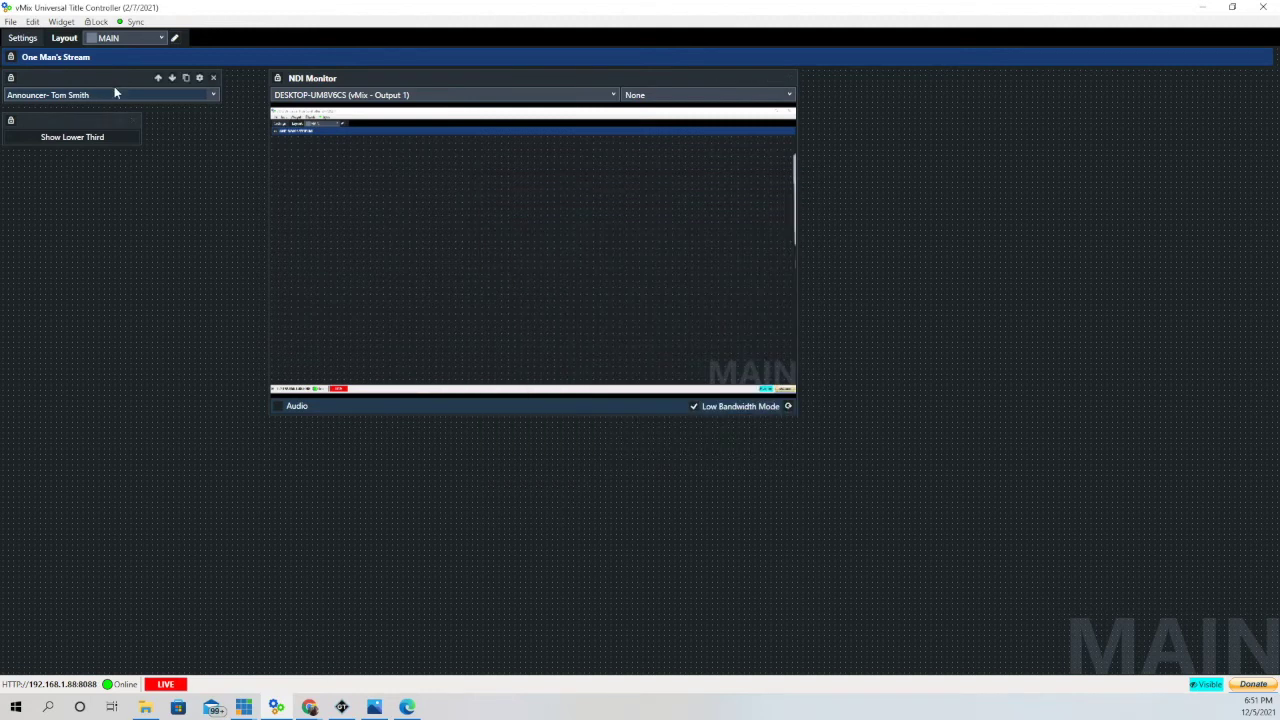
pyautogui.click(213, 95)
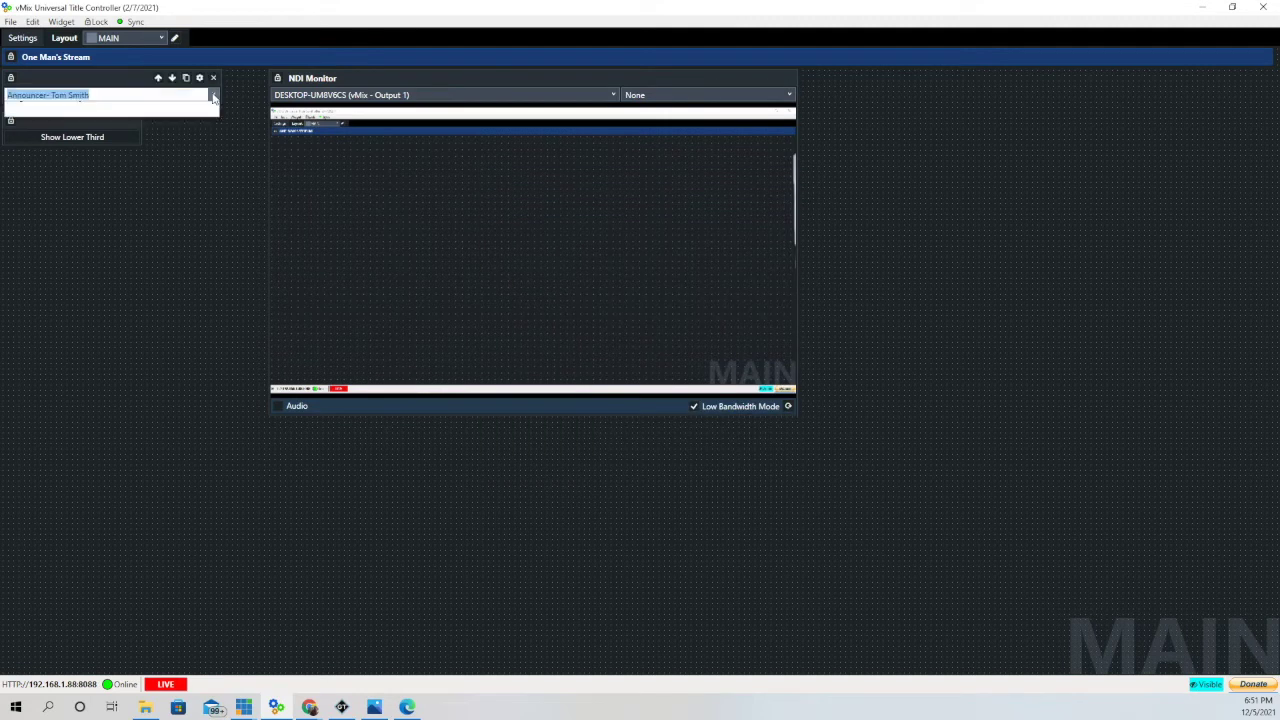
pyautogui.click(80, 123)
pyautogui.click(77, 137)
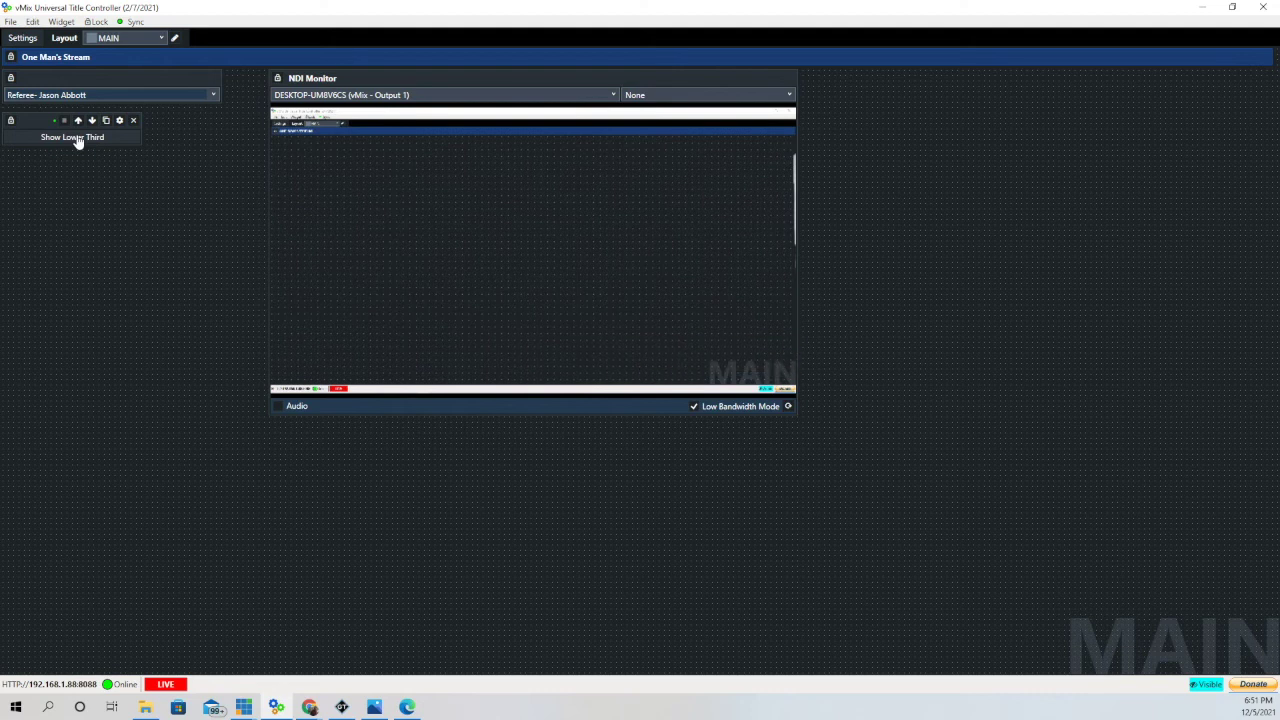
# Step: Select the ring announcer entry and put its lower third on air
pyautogui.click(213, 92)
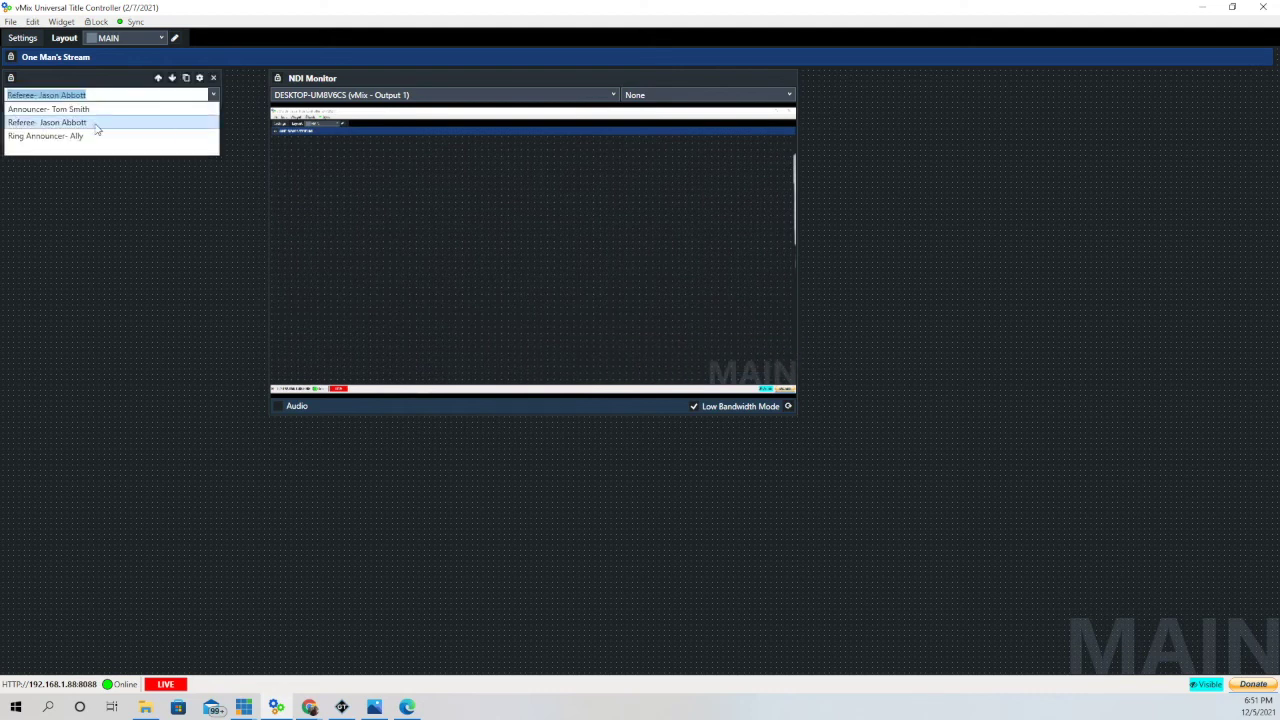
pyautogui.click(76, 136)
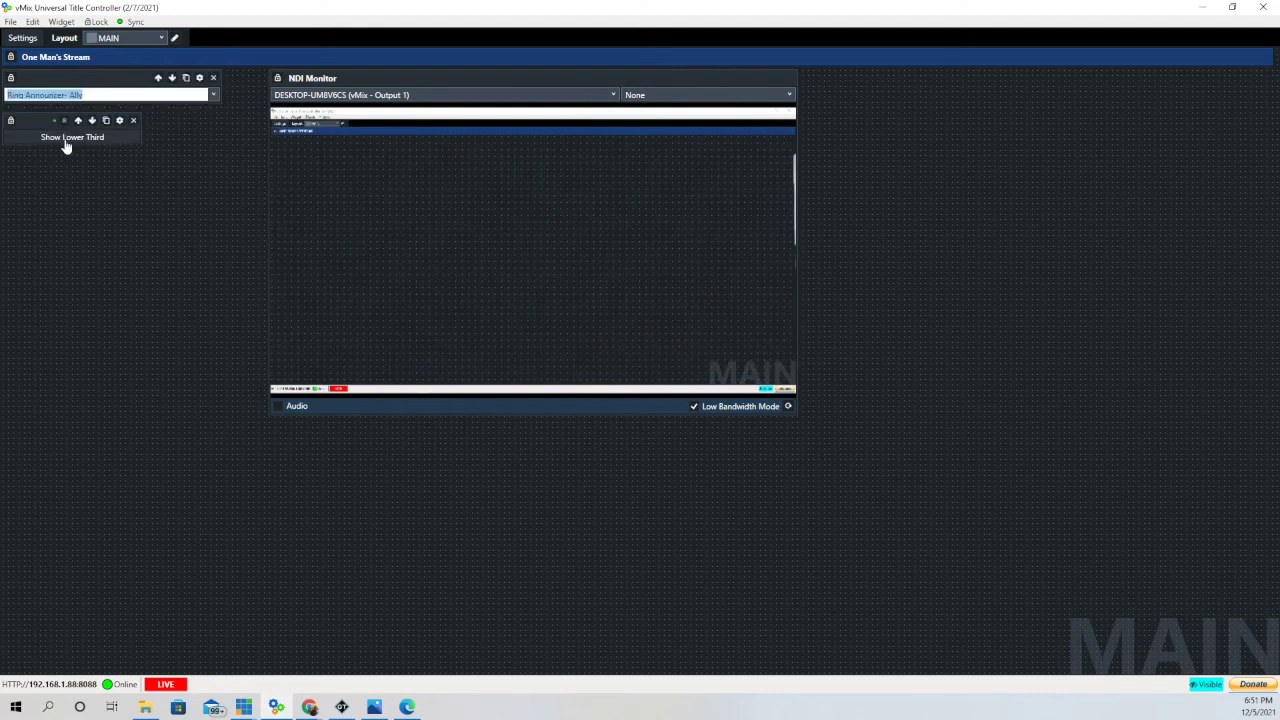
pyautogui.click(65, 143)
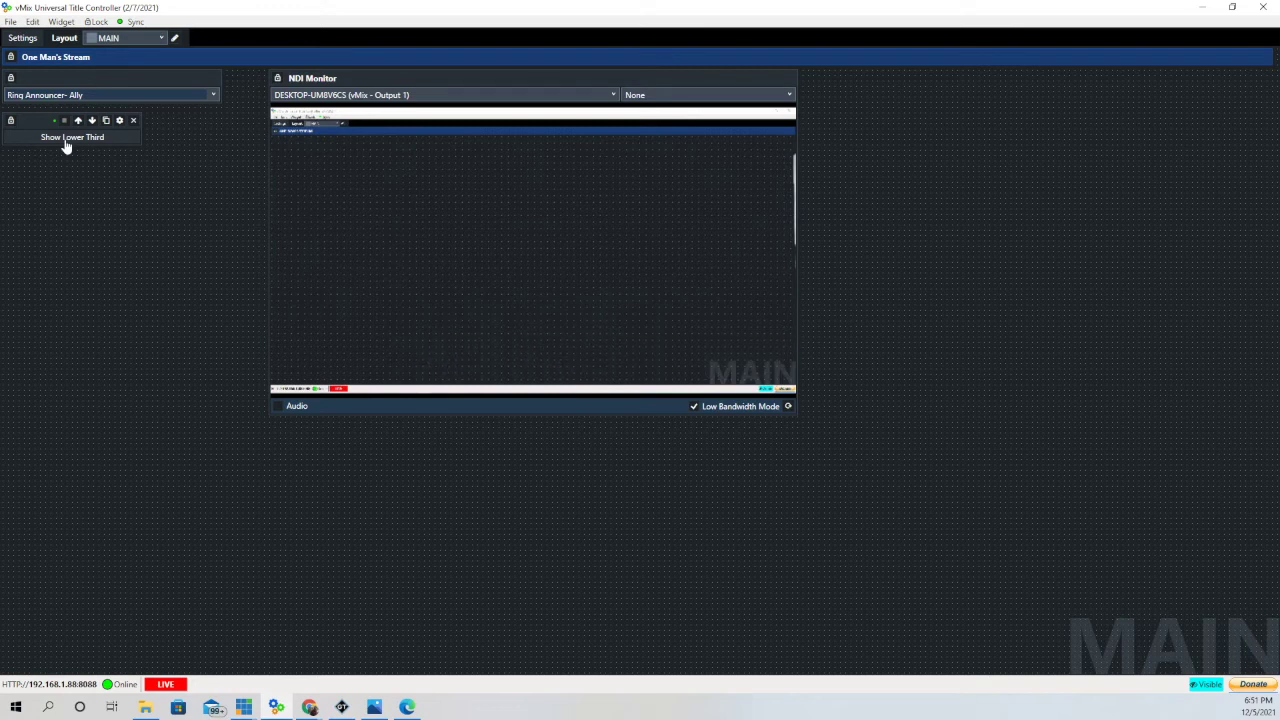
# Step: Save the current talent names from the list widget as the file Talent 12-4-2021
pyautogui.click(199, 78)
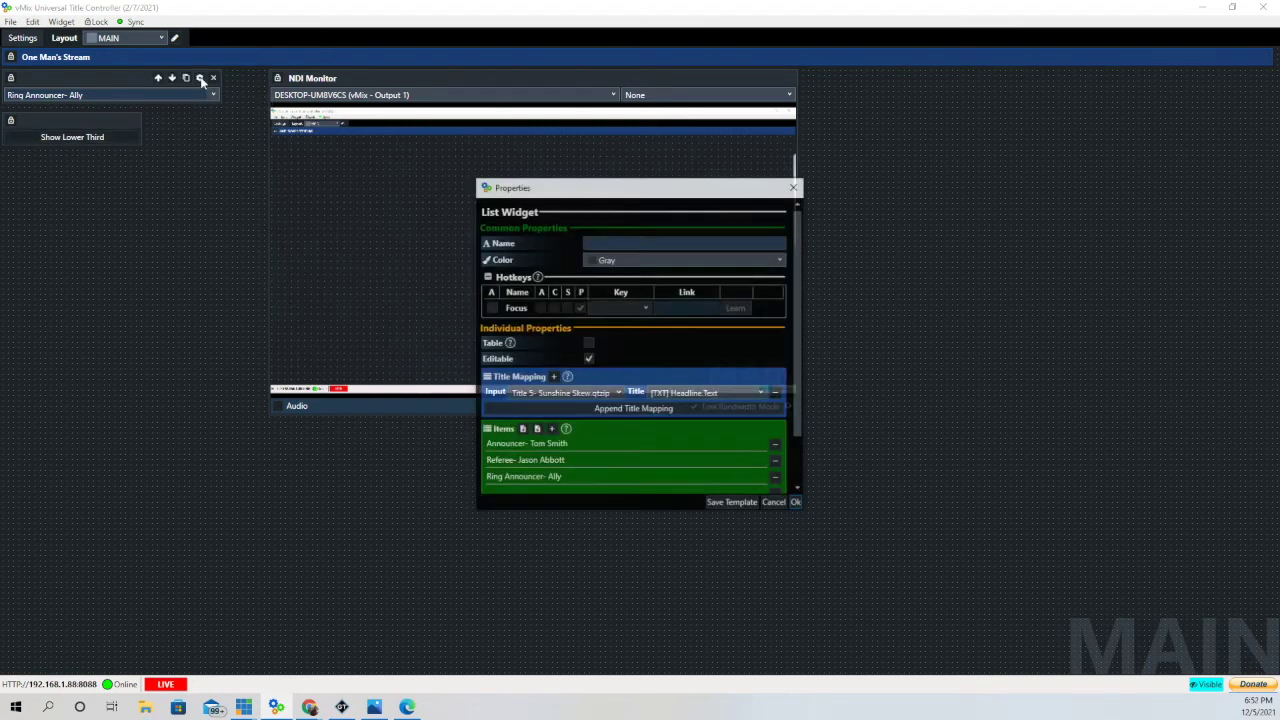
pyautogui.click(521, 430)
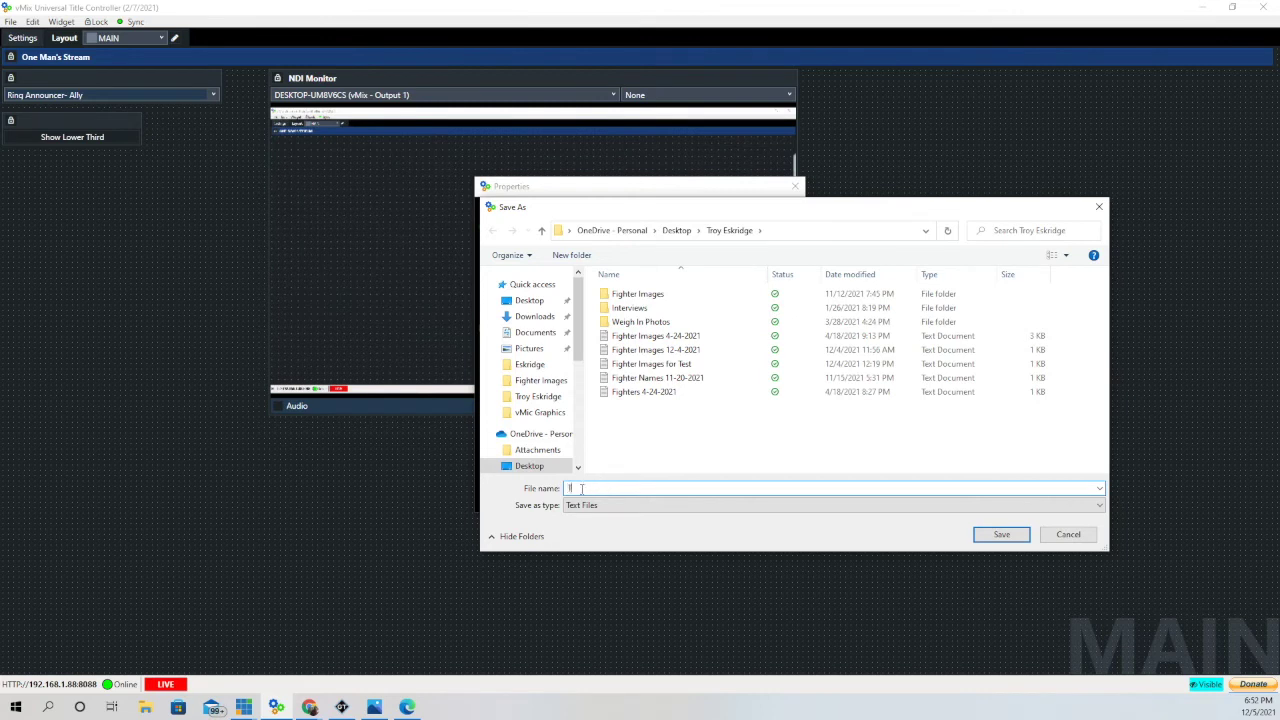
pyautogui.write('Talent 12-4-2021')
pyautogui.click(1002, 534)
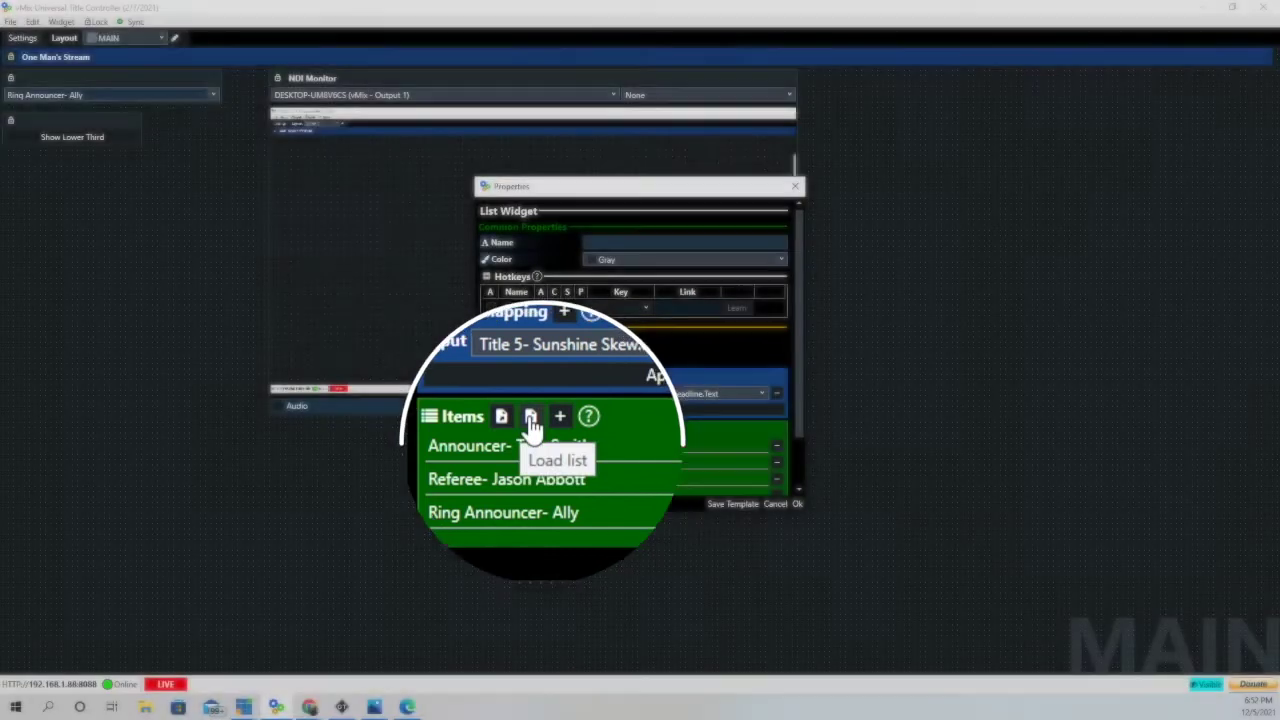
# Step: Load the Fighters 4-24-2021 name list into the list widget
pyautogui.click(530, 429)
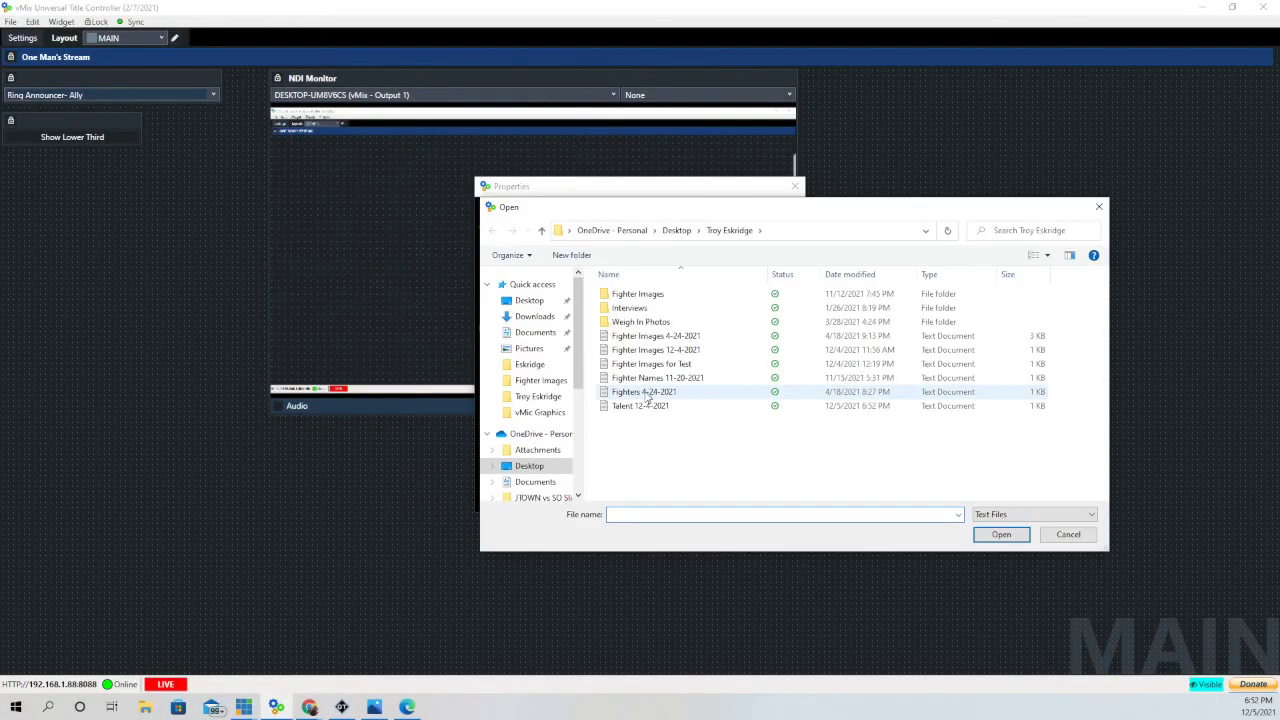
pyautogui.click(647, 393)
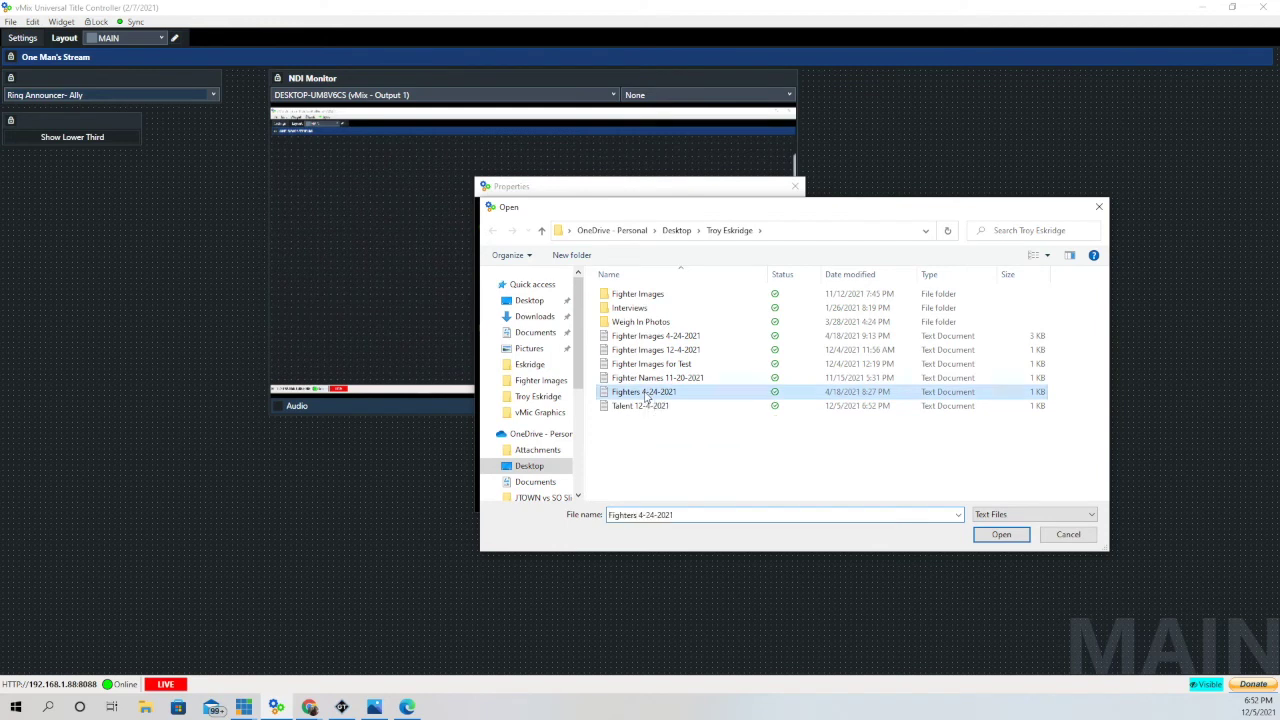
pyautogui.click(1002, 534)
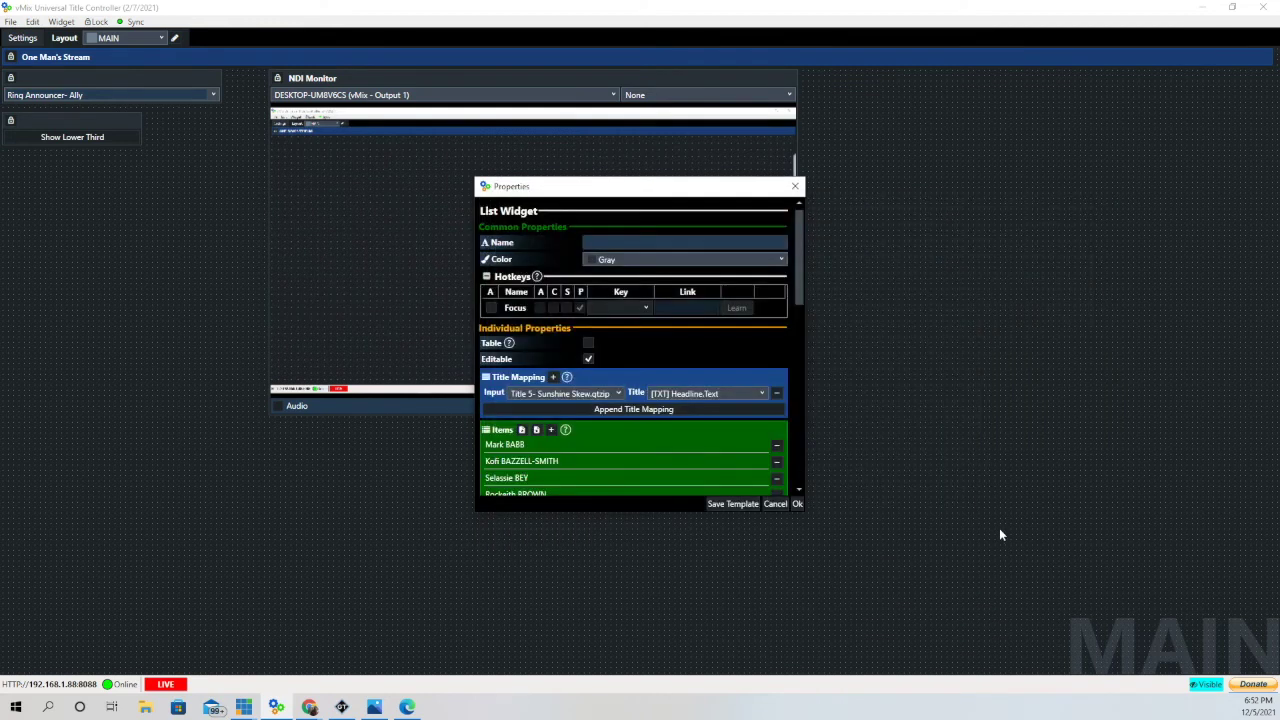
# Step: Accept the loaded fighter list, pick the first fighter, and put the lower third on air
pyautogui.click(797, 504)
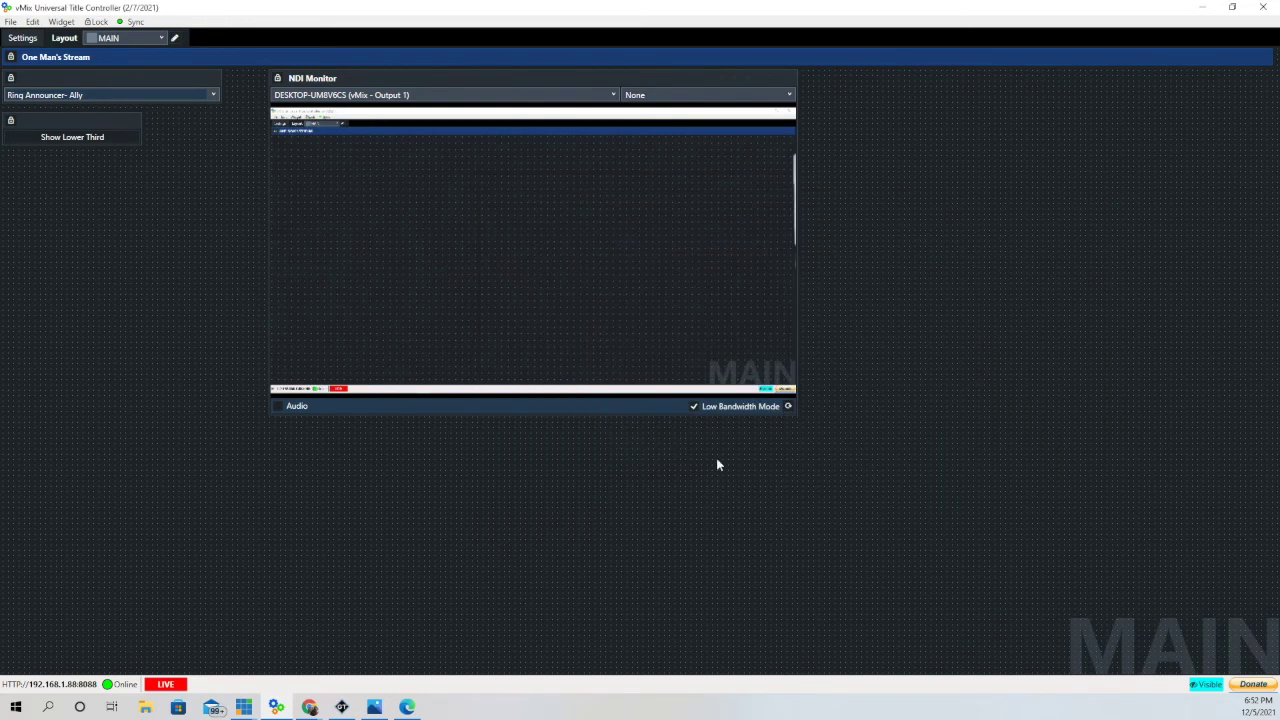
pyautogui.click(214, 94)
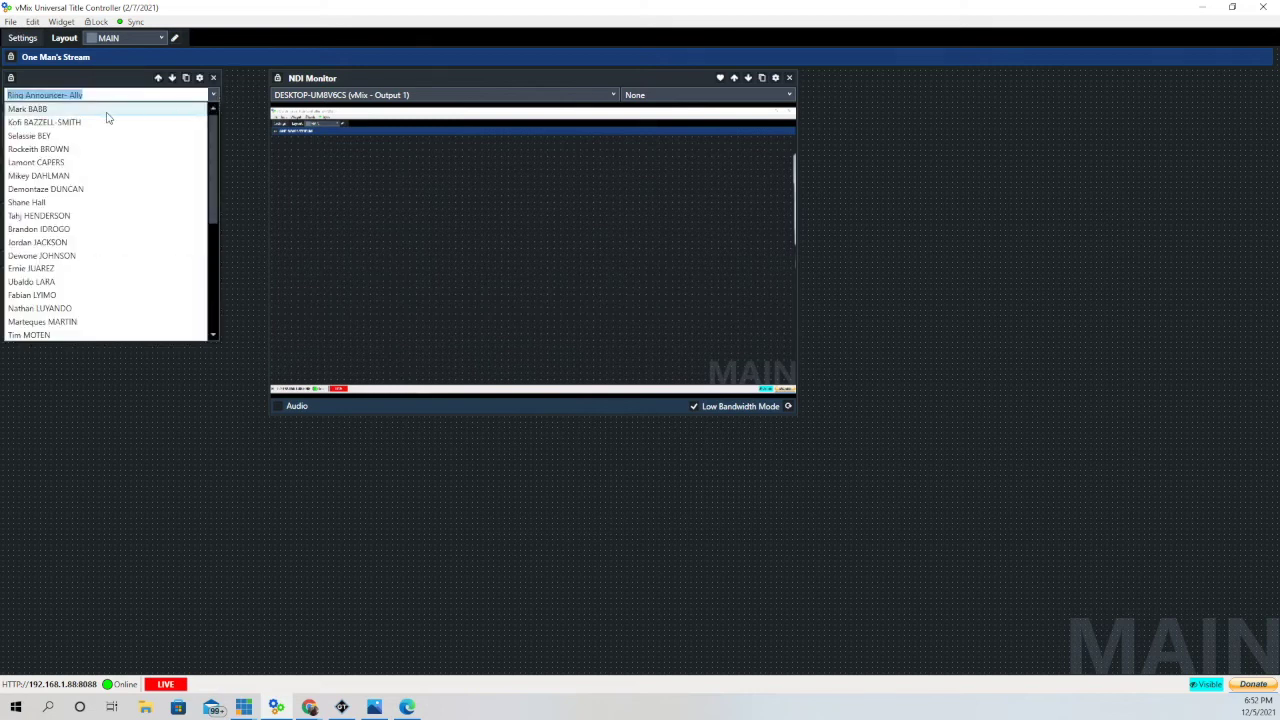
pyautogui.click(73, 110)
pyautogui.click(63, 139)
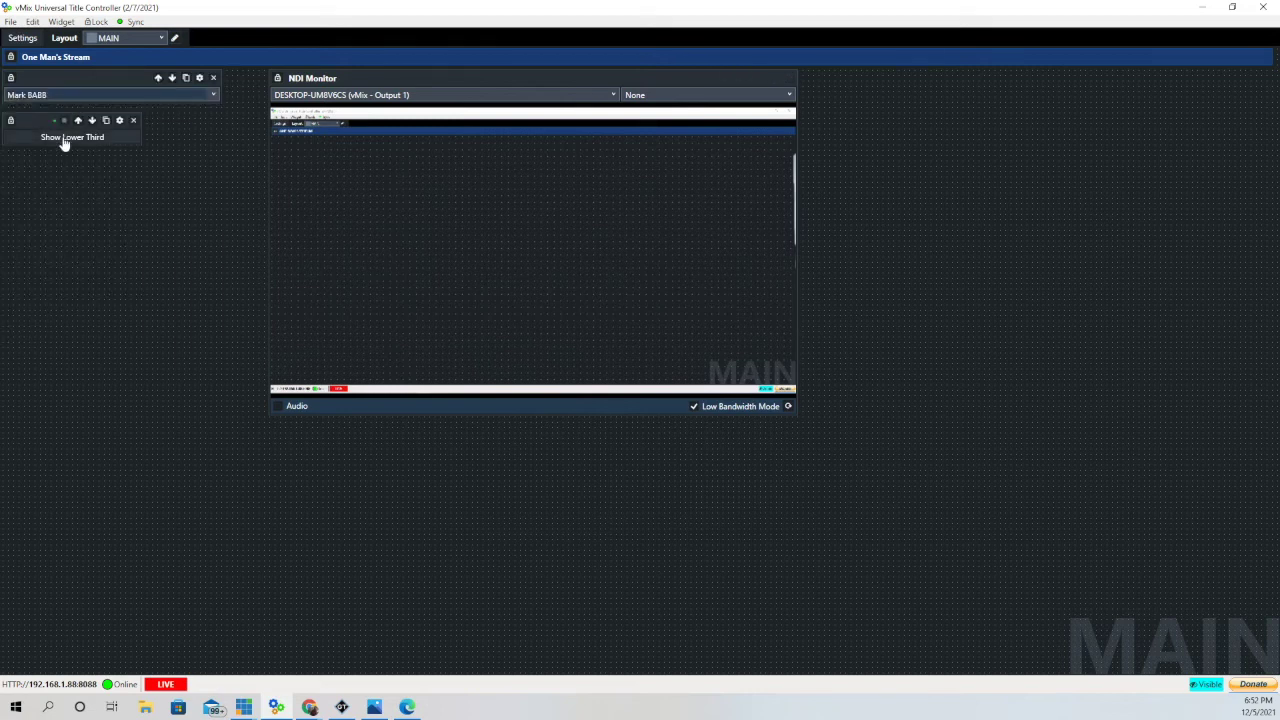
# Step: Switch the on-air lower third through several fighters to the last one, then take it off air
pyautogui.click(214, 94)
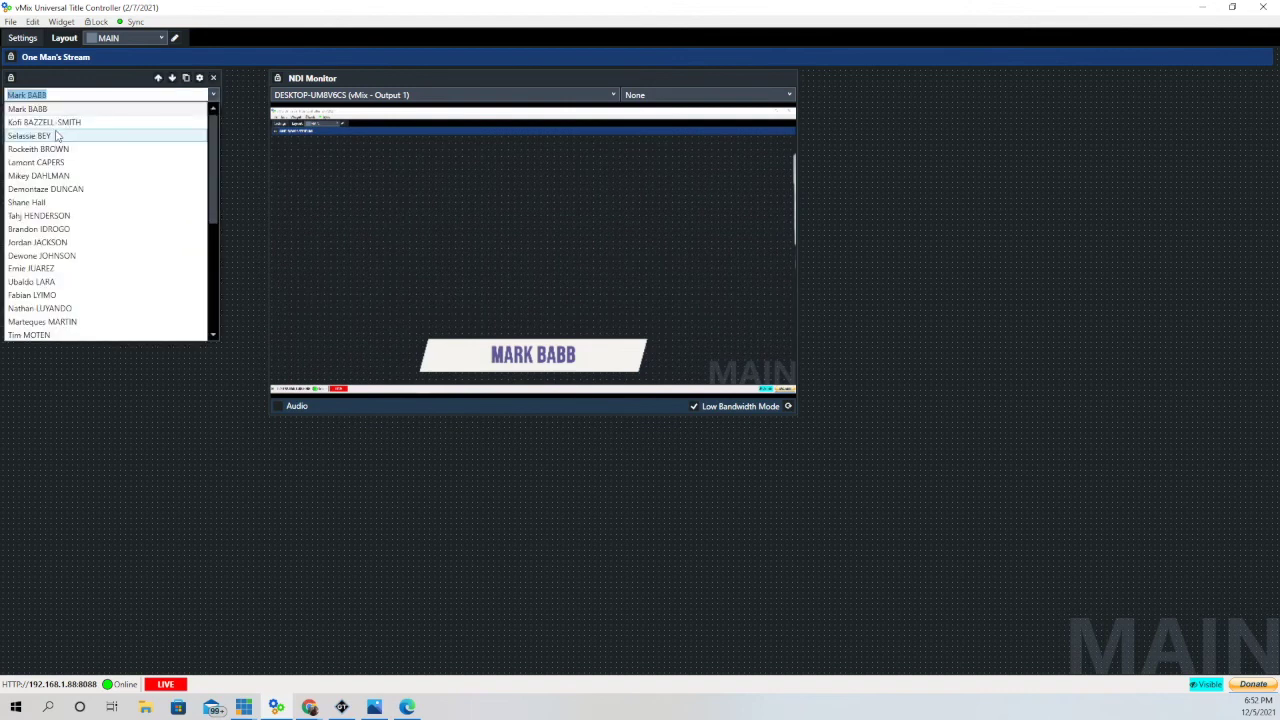
pyautogui.click(58, 135)
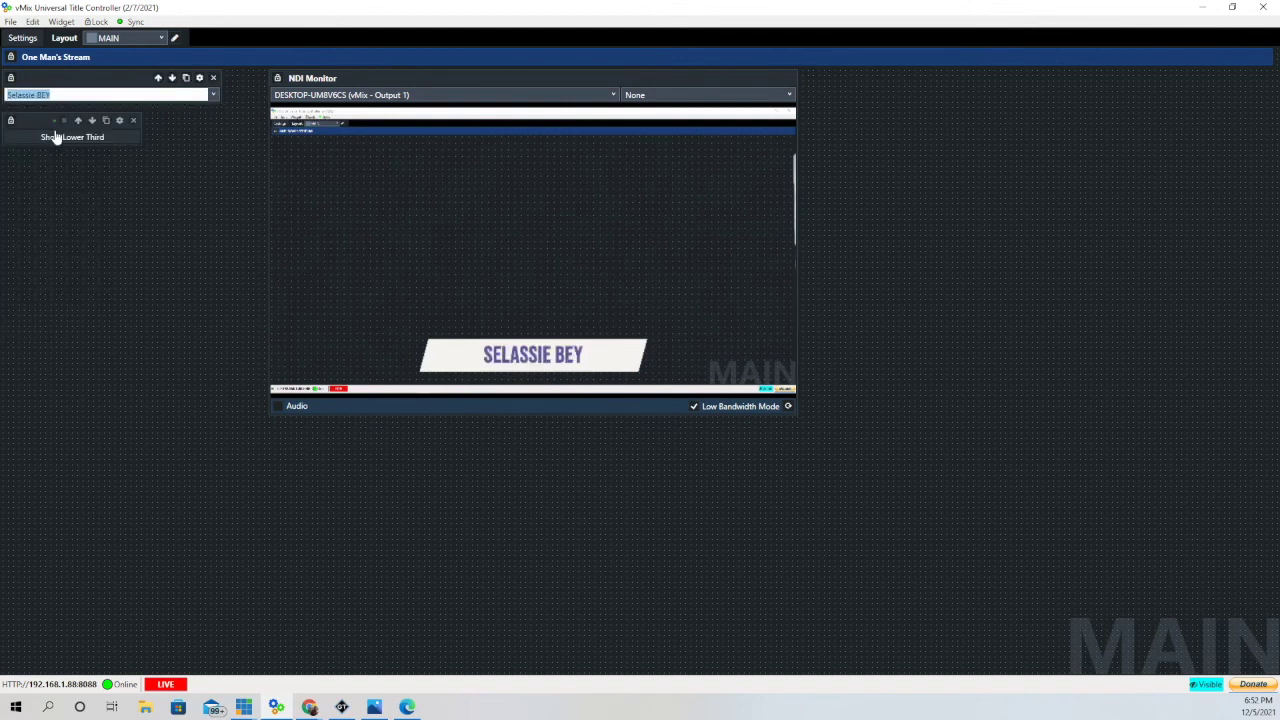
pyautogui.click(213, 94)
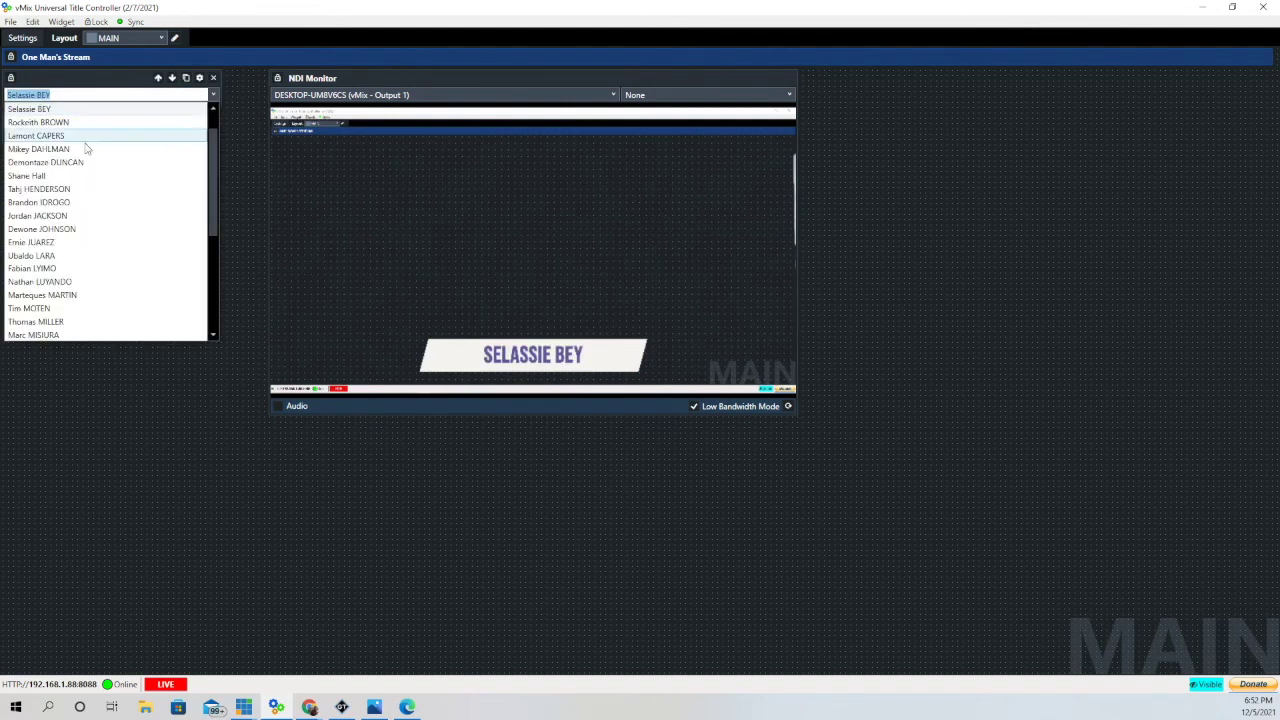
pyautogui.click(60, 216)
pyautogui.click(214, 94)
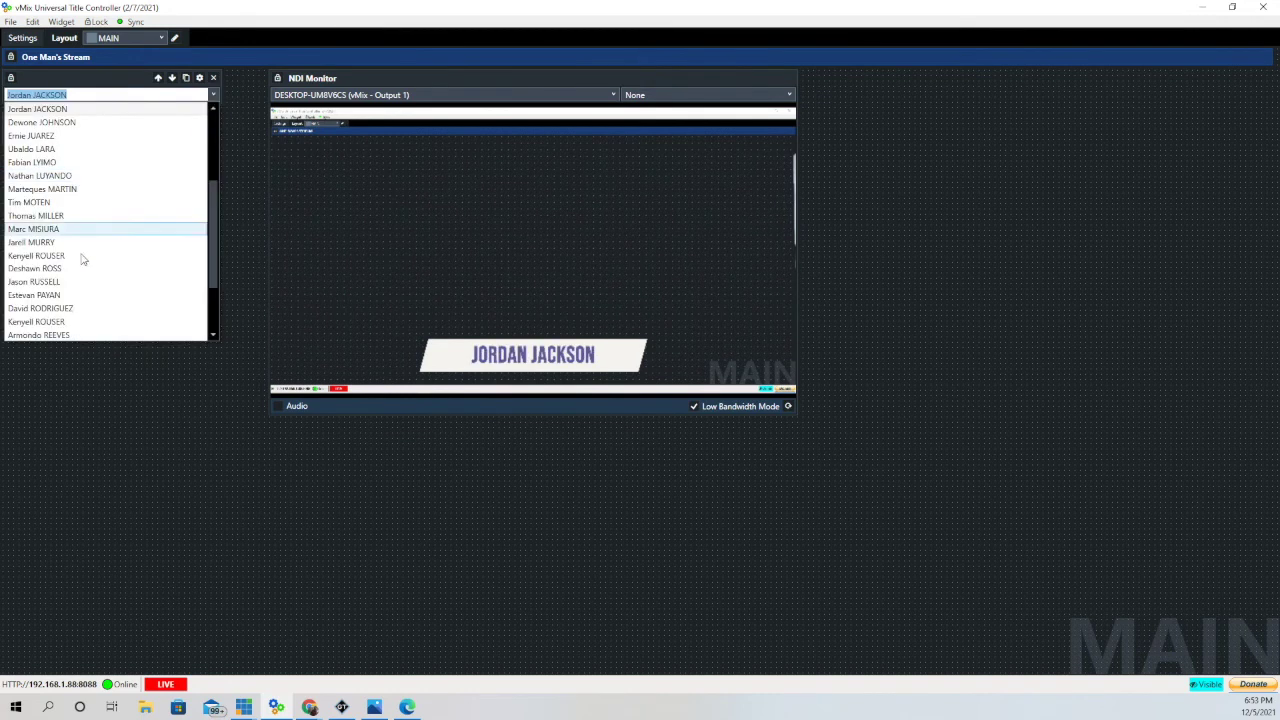
pyautogui.click(48, 309)
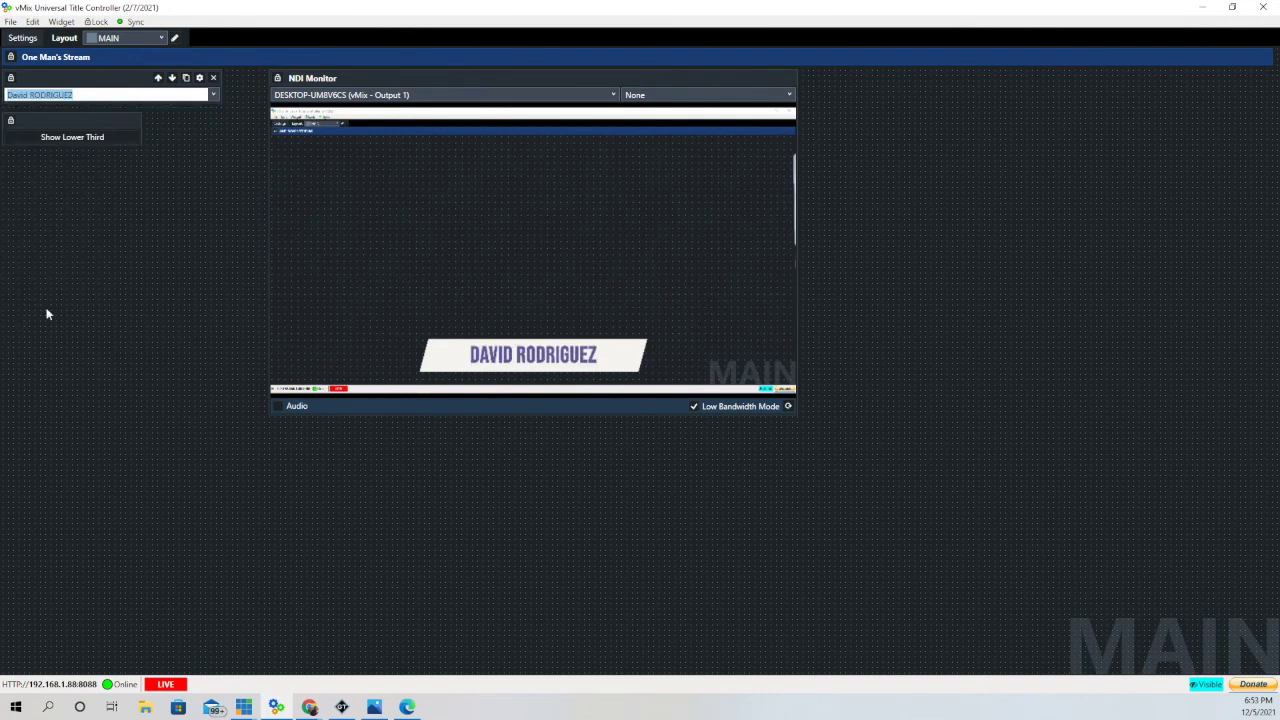
pyautogui.click(214, 94)
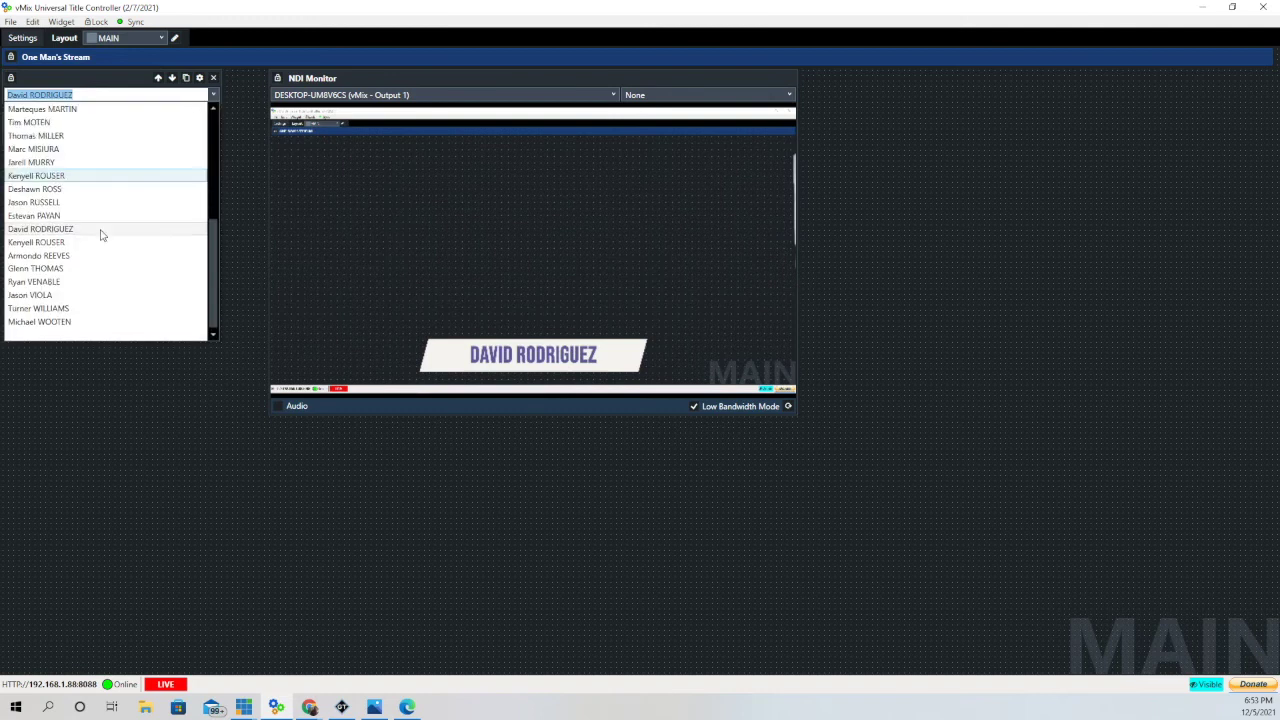
pyautogui.click(63, 327)
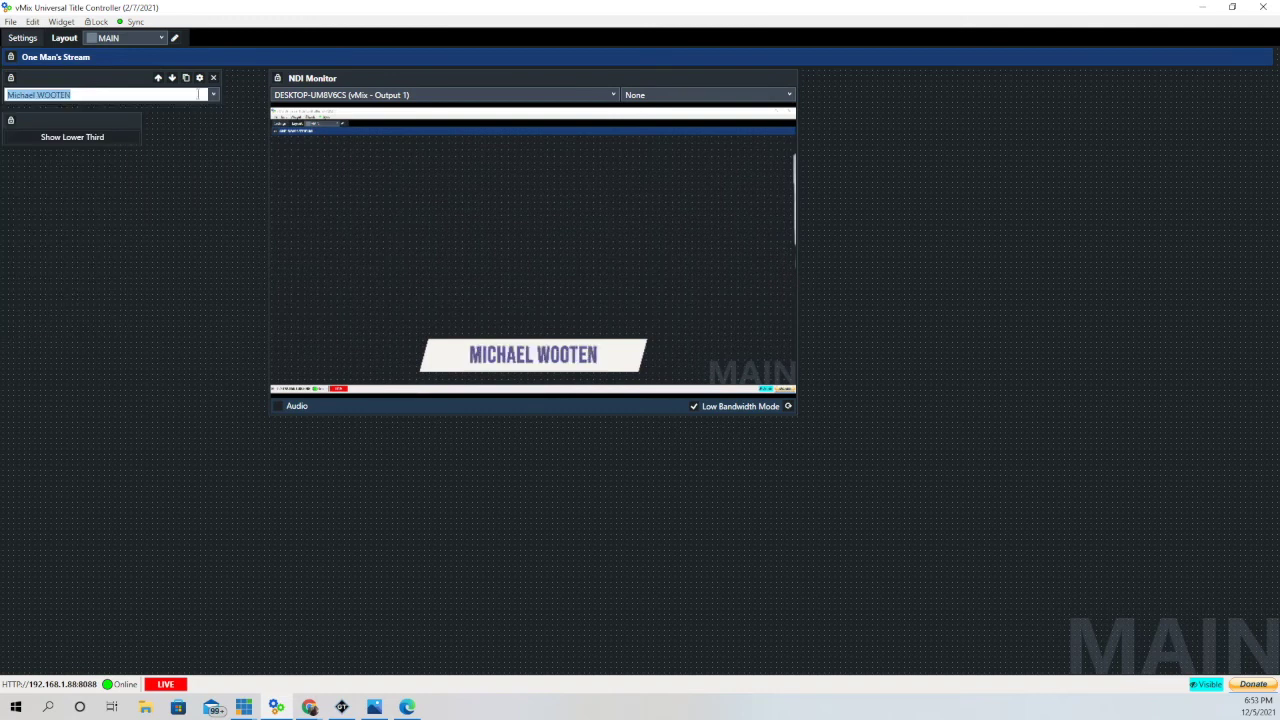
pyautogui.click(69, 143)
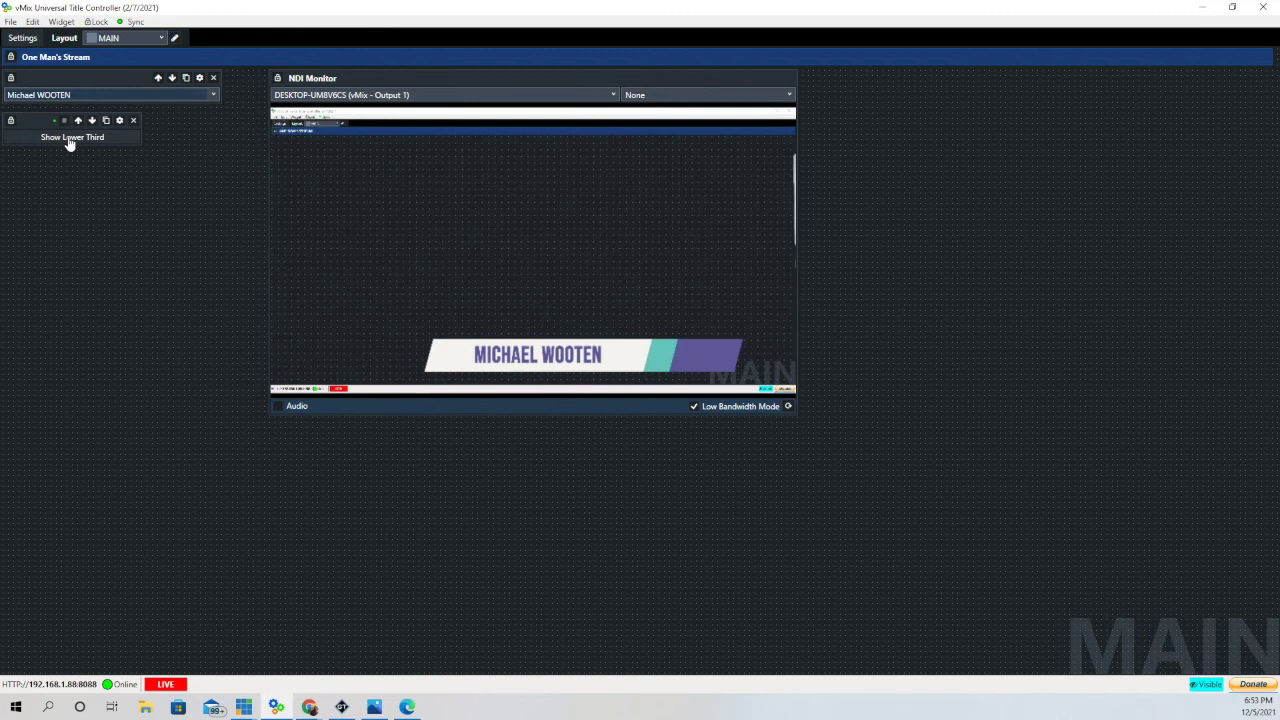
# Step: Reload the Talent 12-4-2021 list into the list widget
pyautogui.click(200, 78)
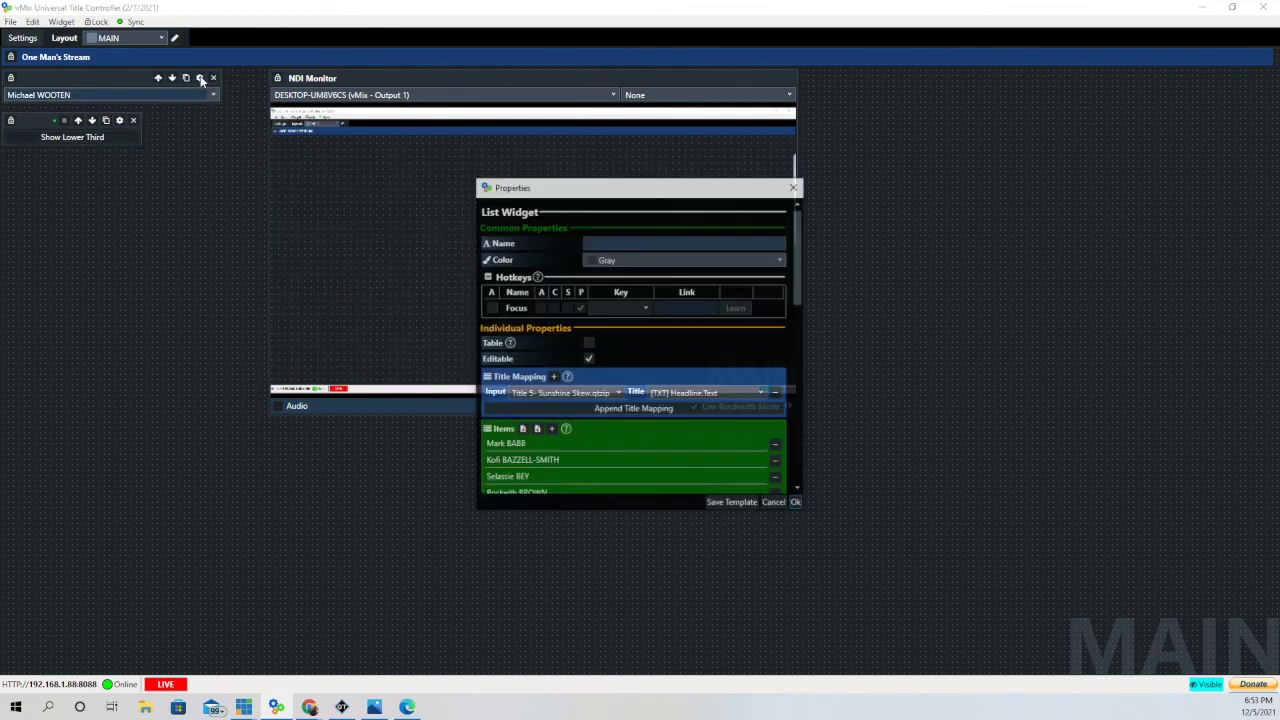
pyautogui.click(537, 431)
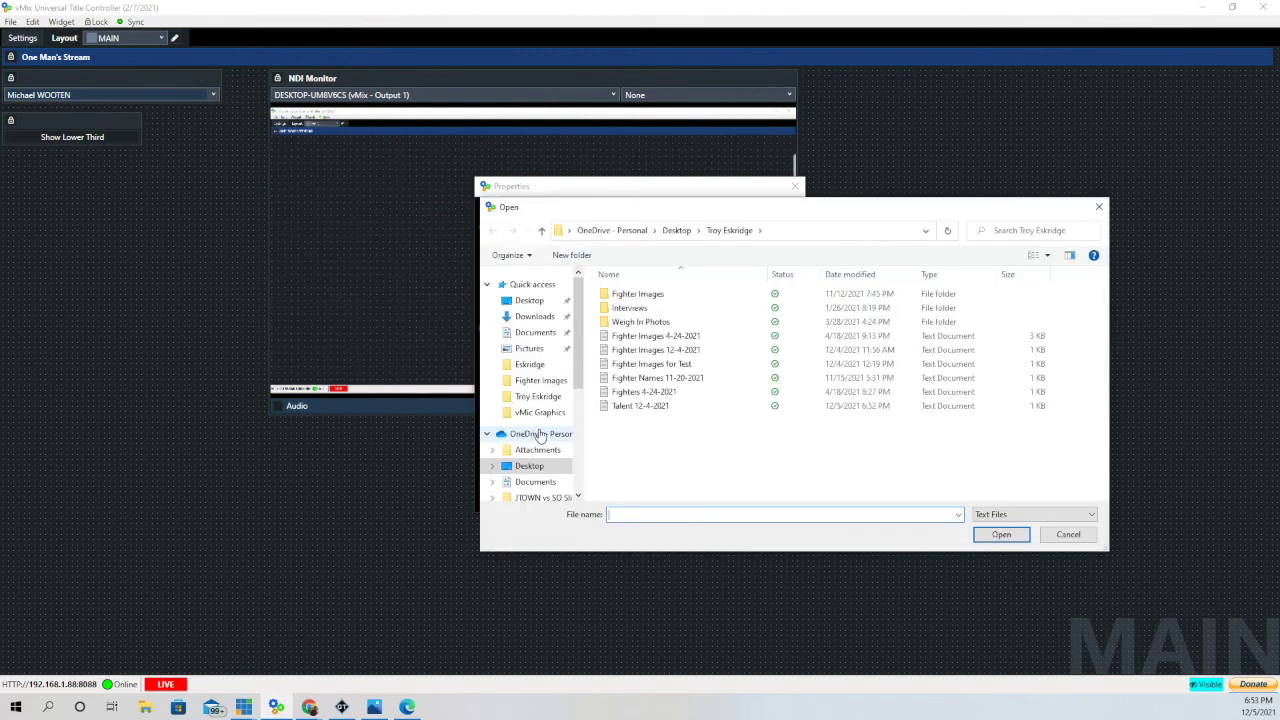
pyautogui.click(643, 407)
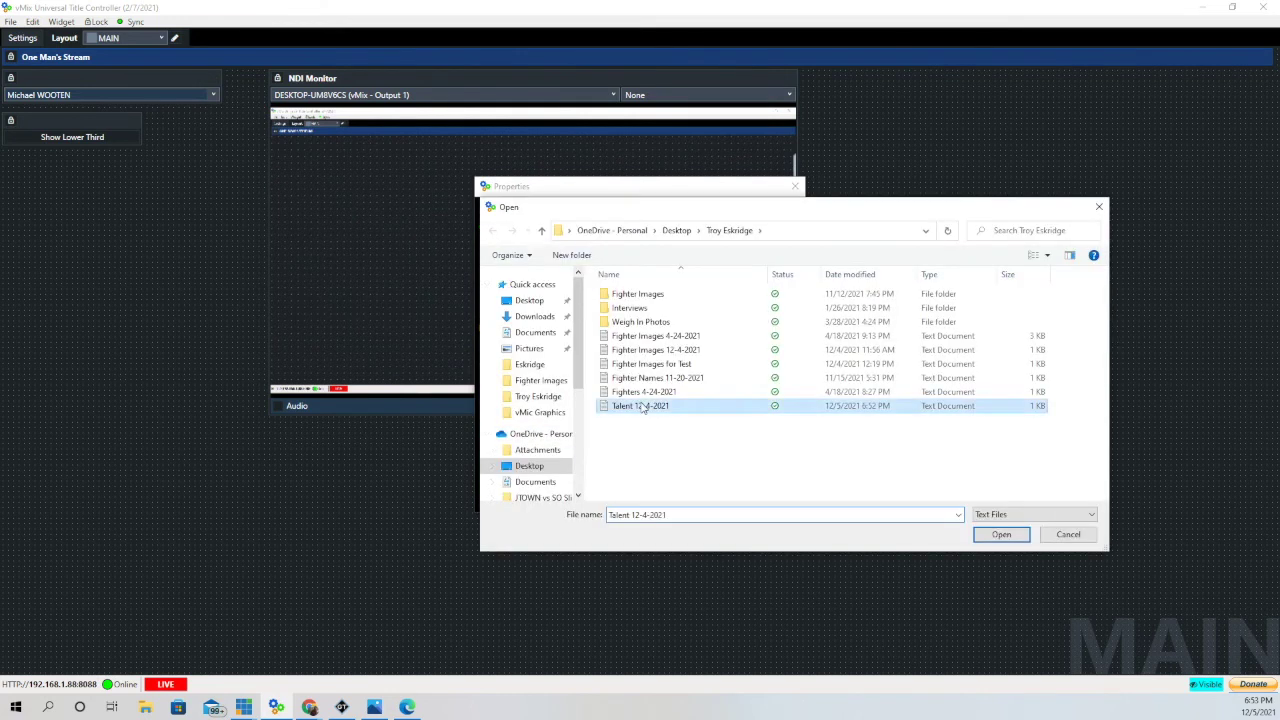
pyautogui.click(1001, 535)
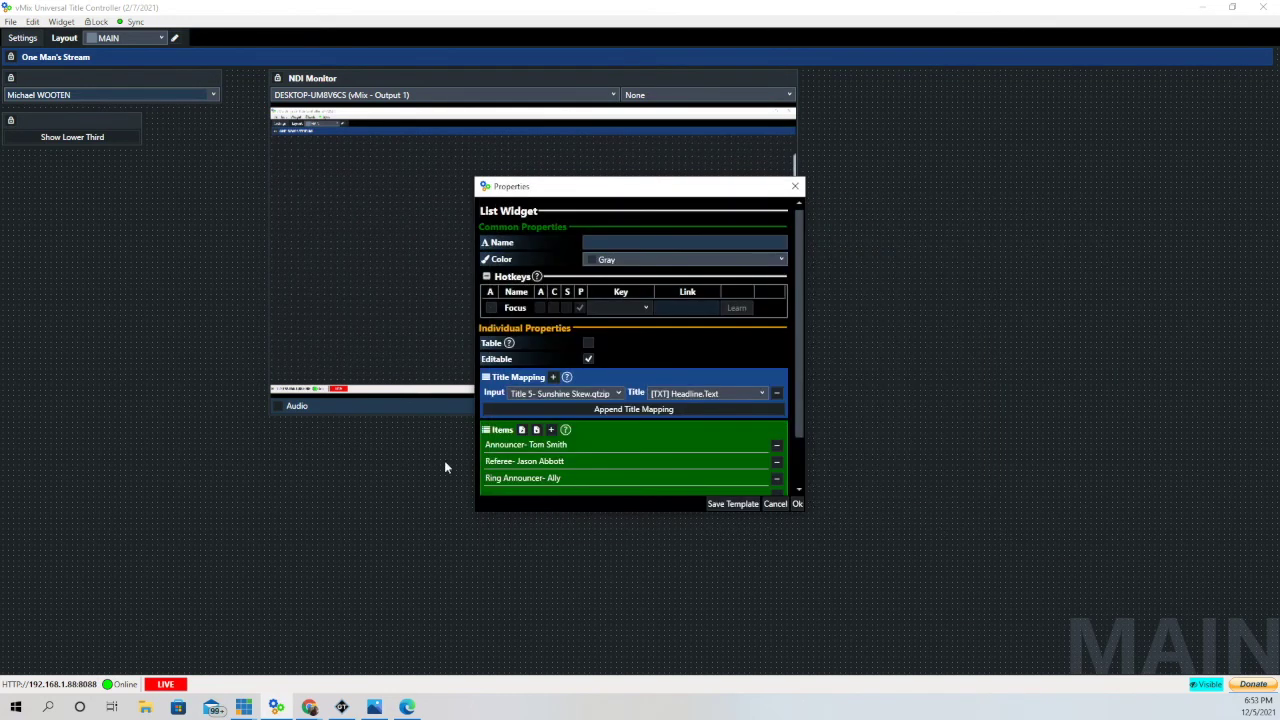
pyautogui.click(797, 504)
# Step: Select the Announcer entry and play its lower third on, then off
pyautogui.click(212, 94)
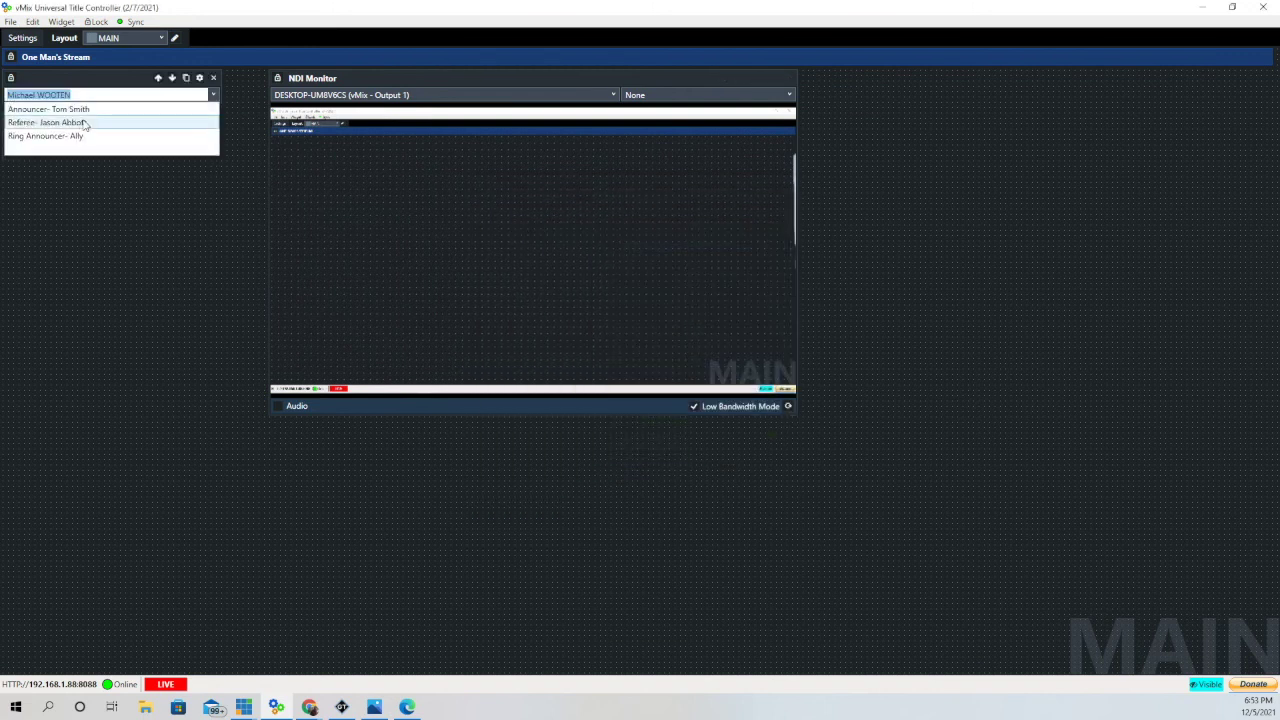
pyautogui.click(84, 110)
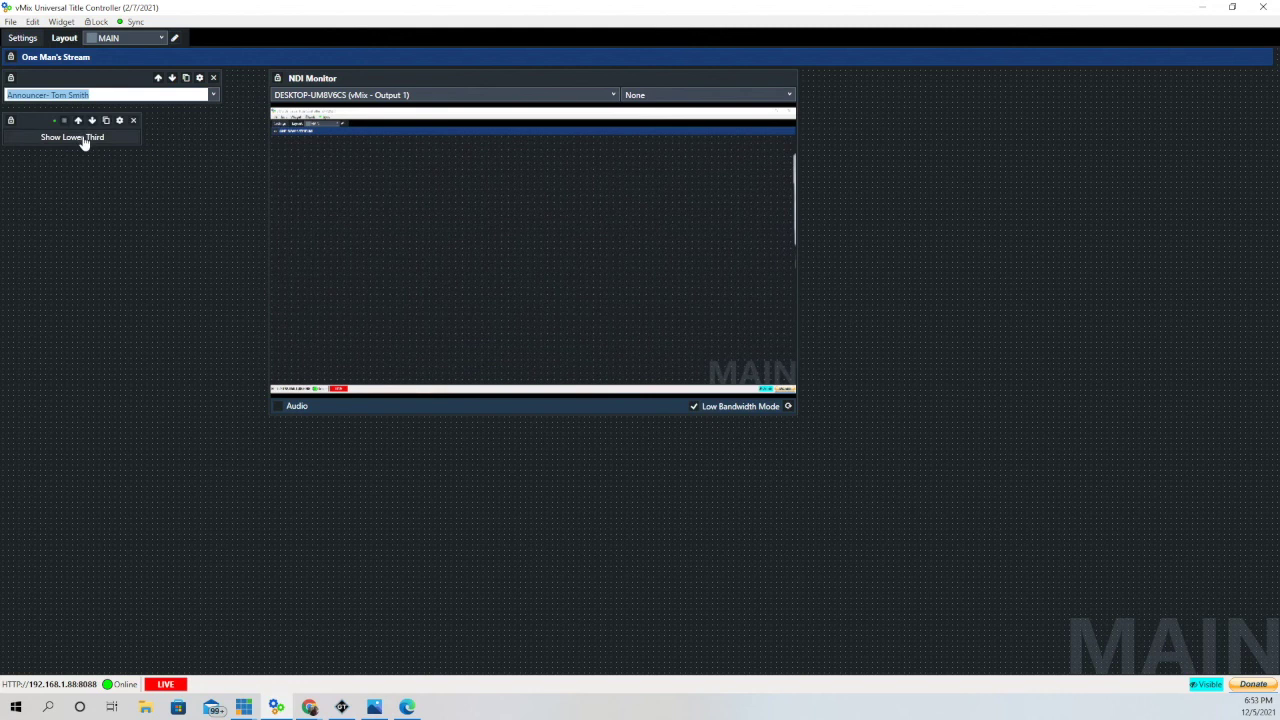
pyautogui.click(84, 140)
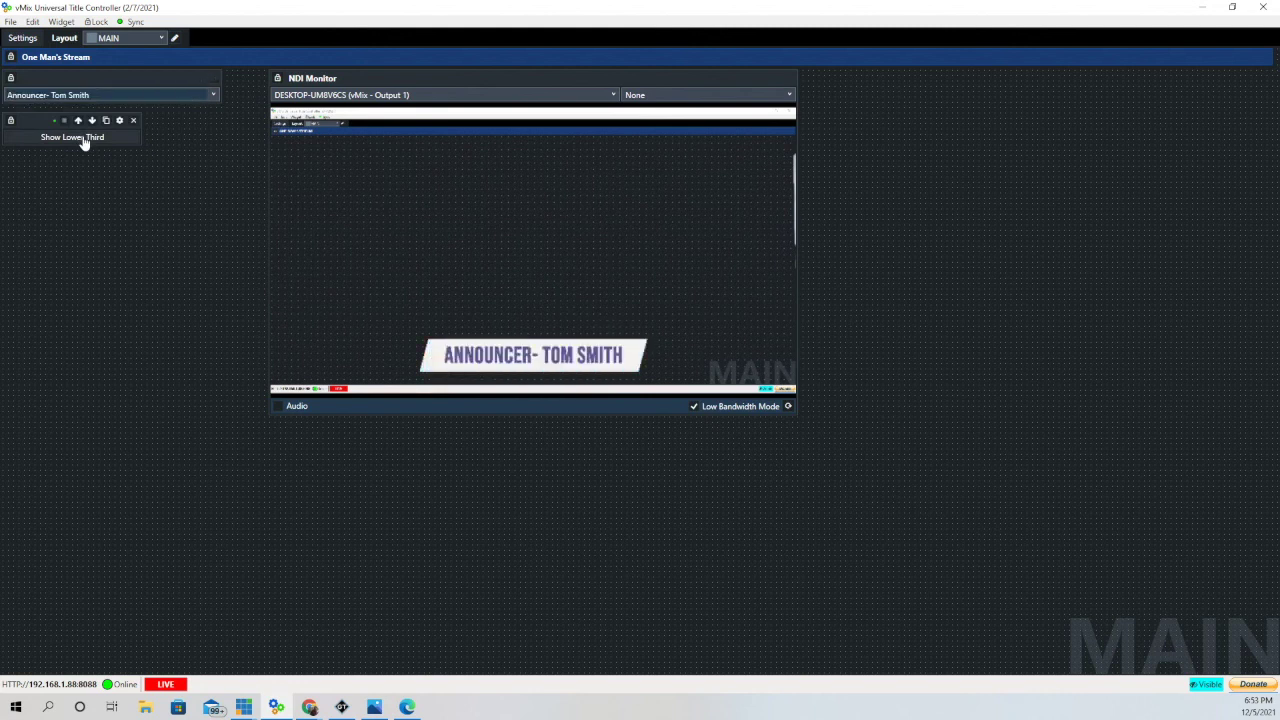
pyautogui.click(84, 140)
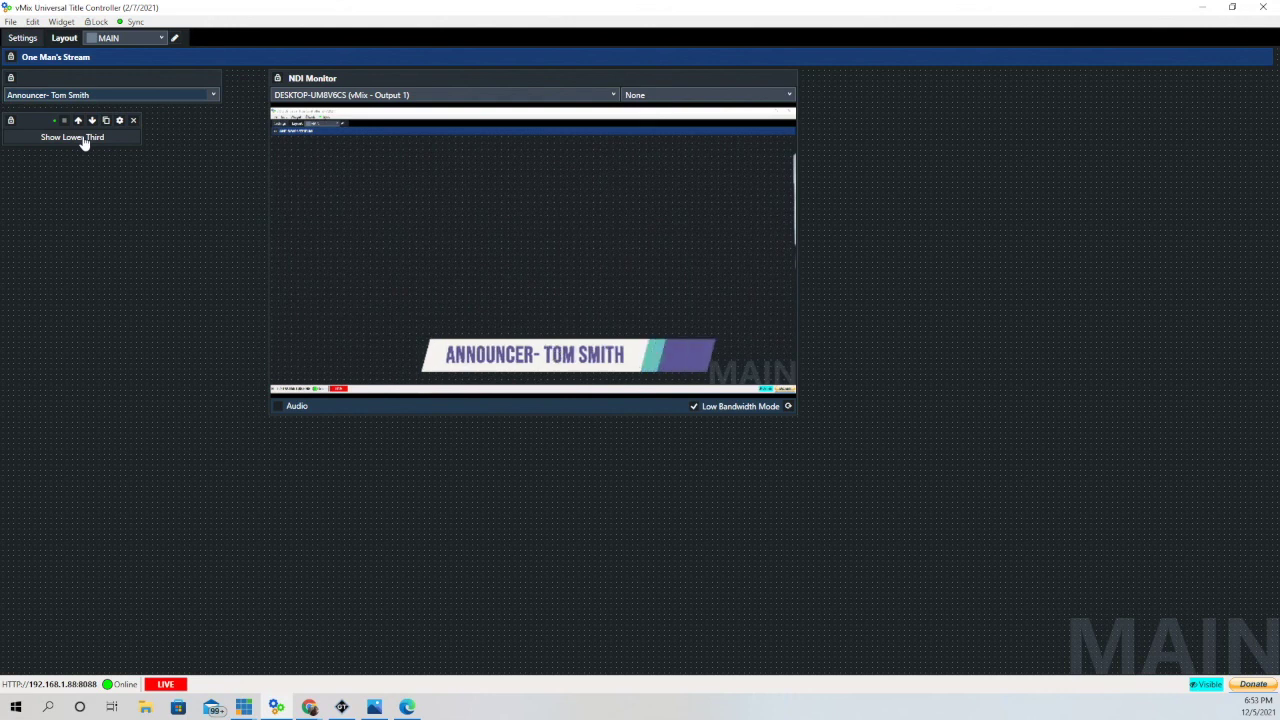